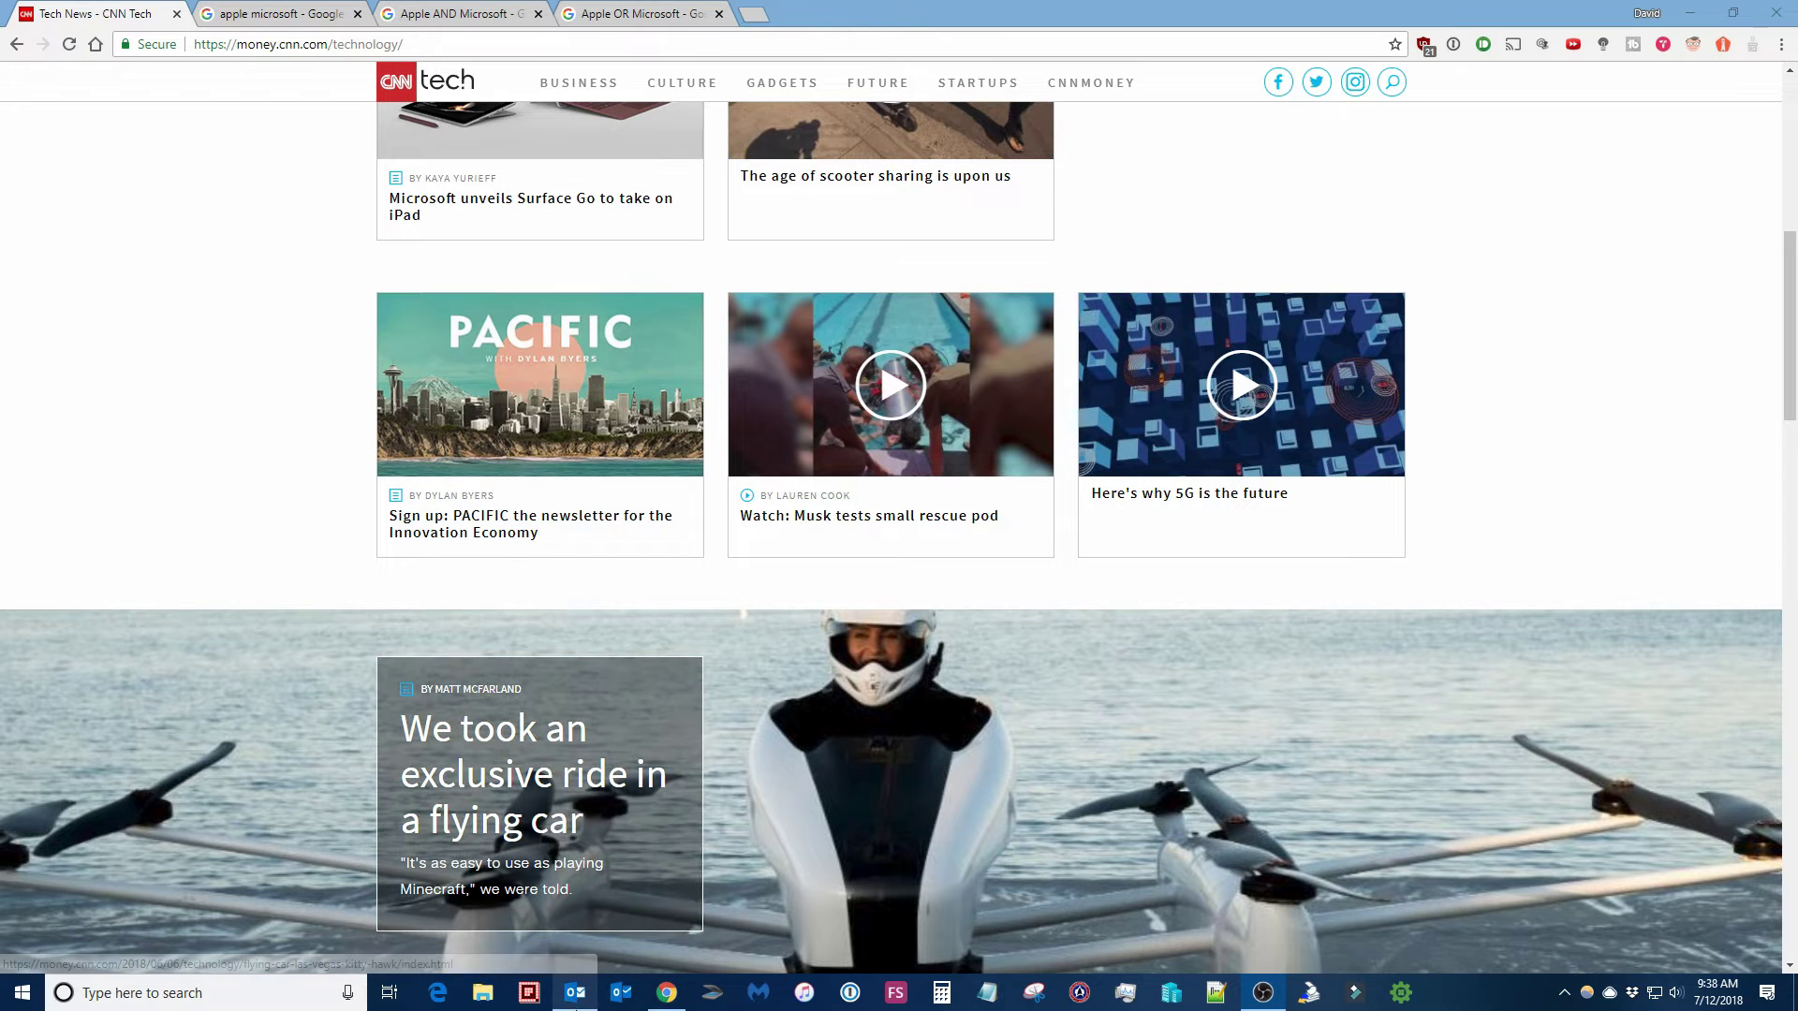
# Switch to the open Outlook message "Two New Deals for Content Marketers and WordPress Fans!", inspect its deal links, and return to Chrome
pyautogui.click(575, 995)
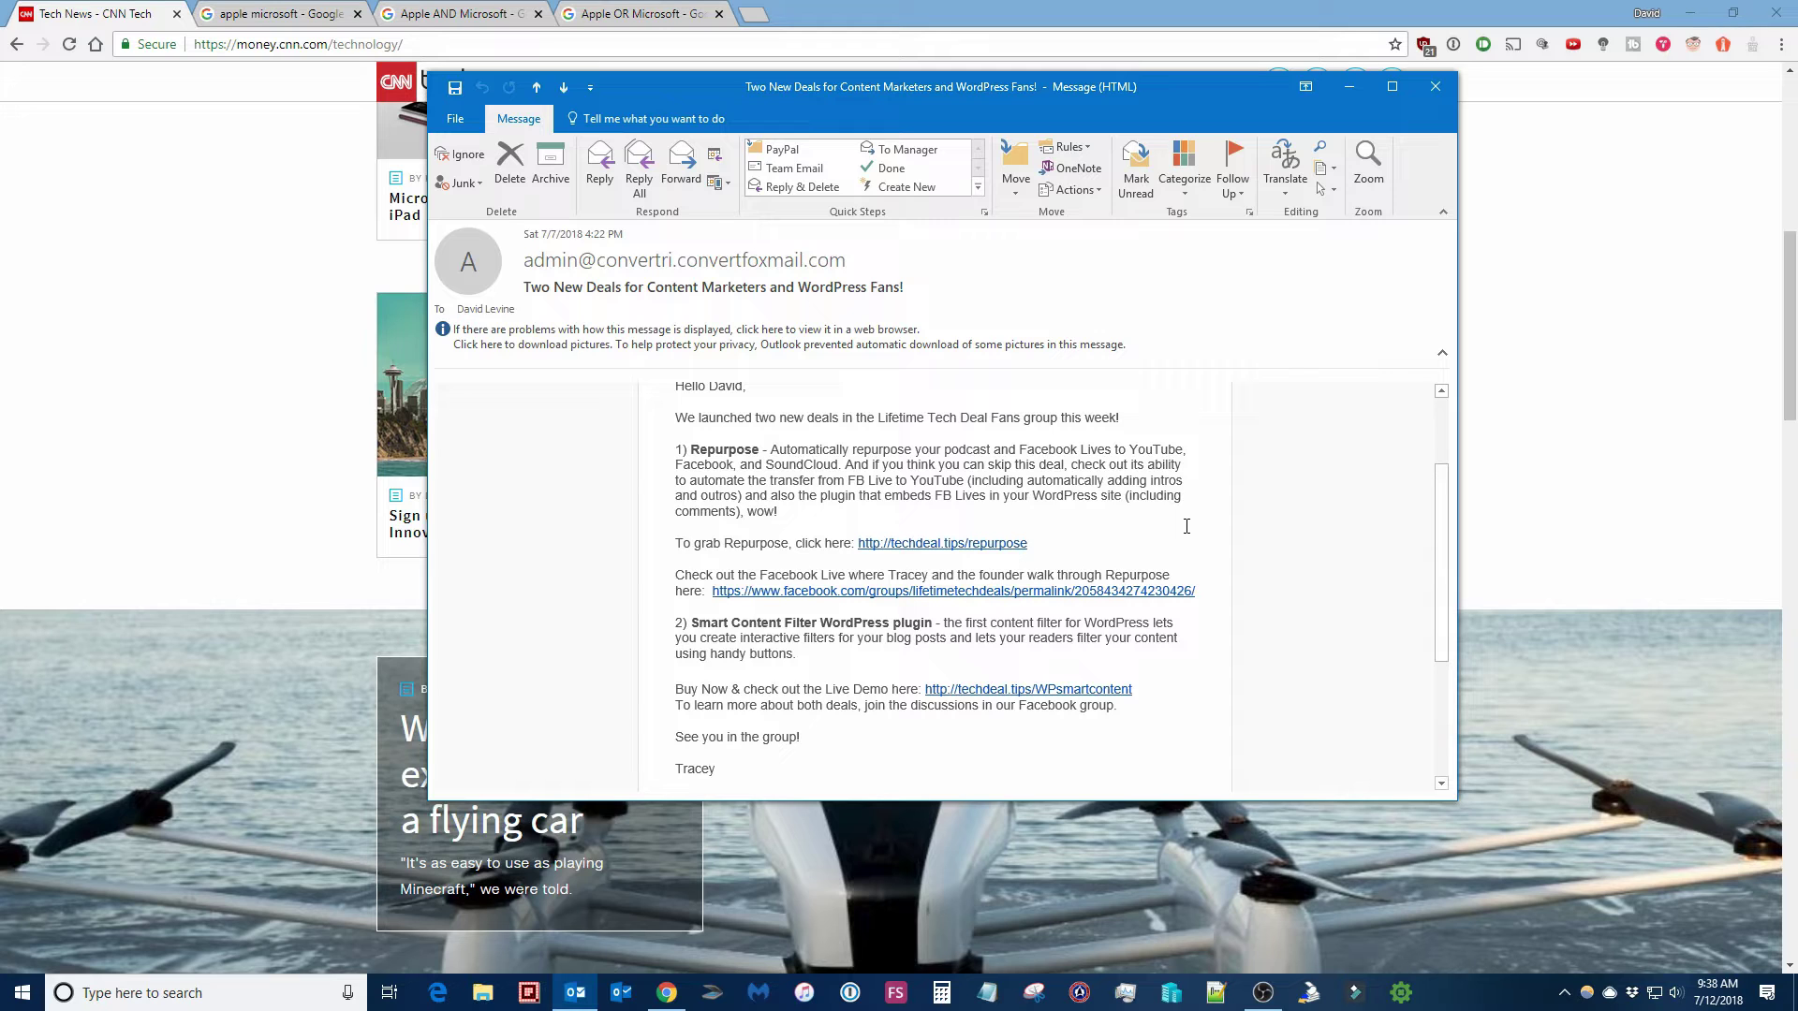
pyautogui.moveTo(1000, 544)
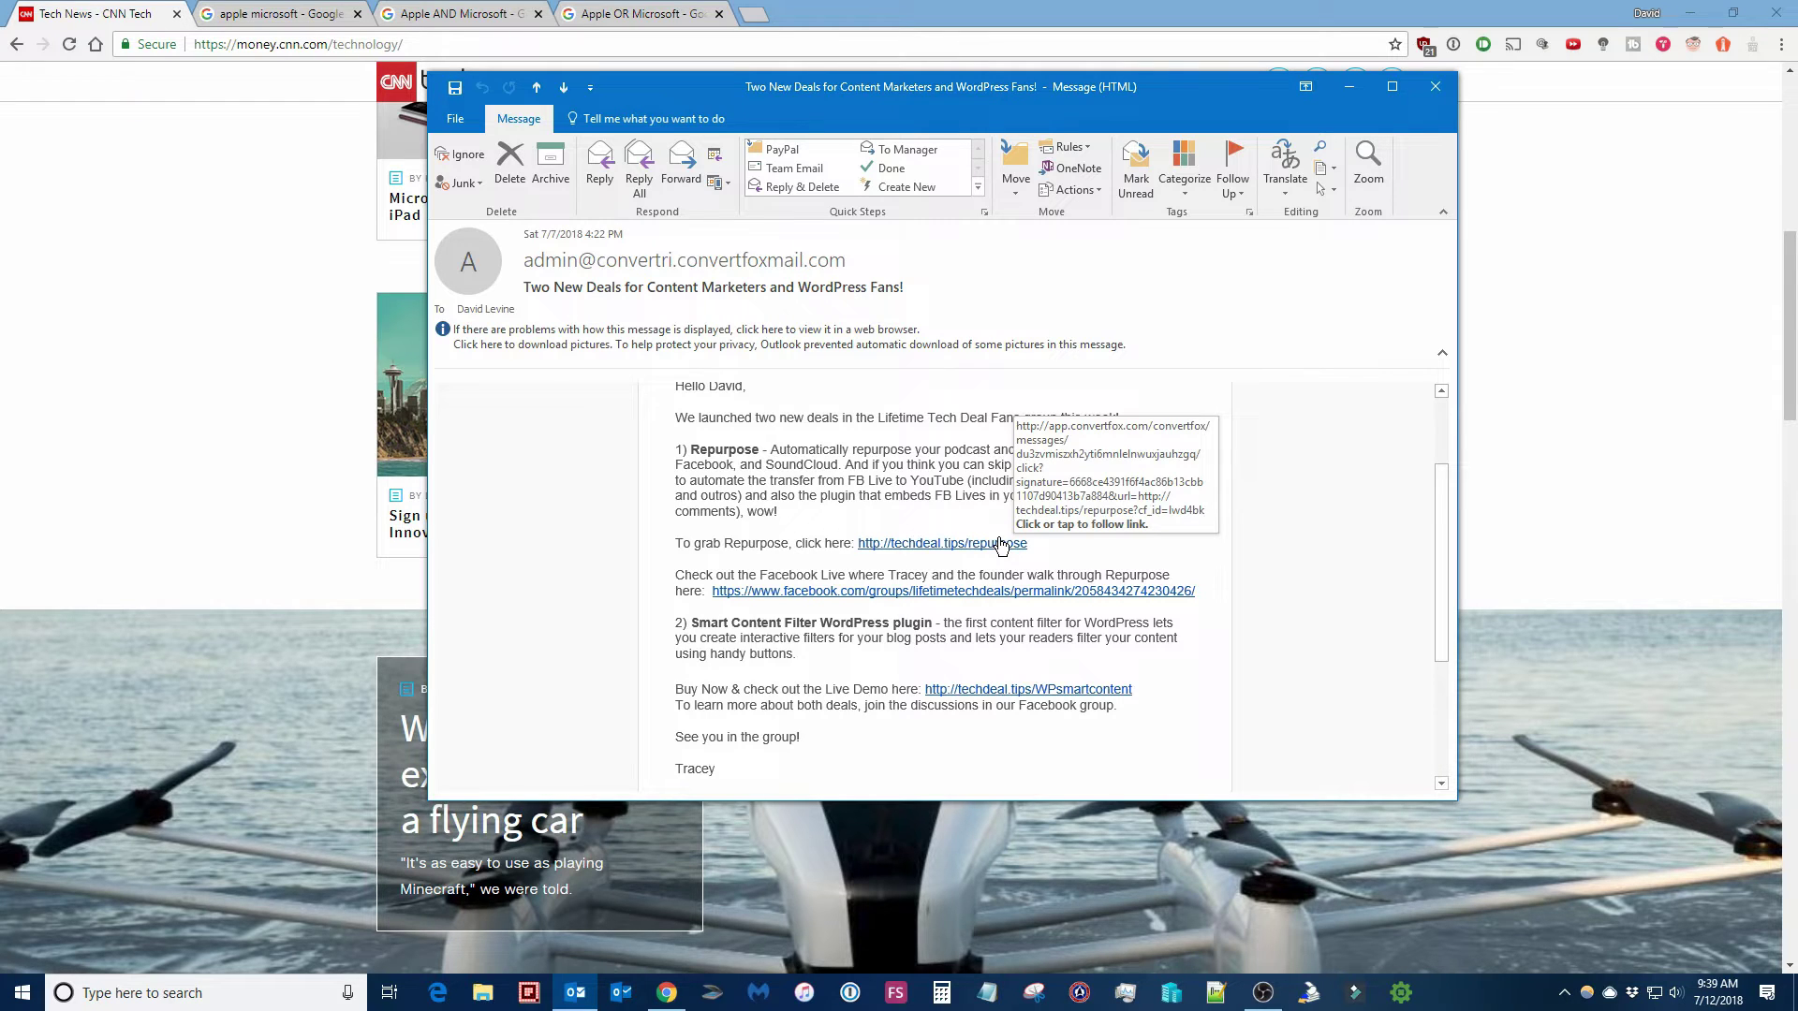
pyautogui.moveTo(1147, 602)
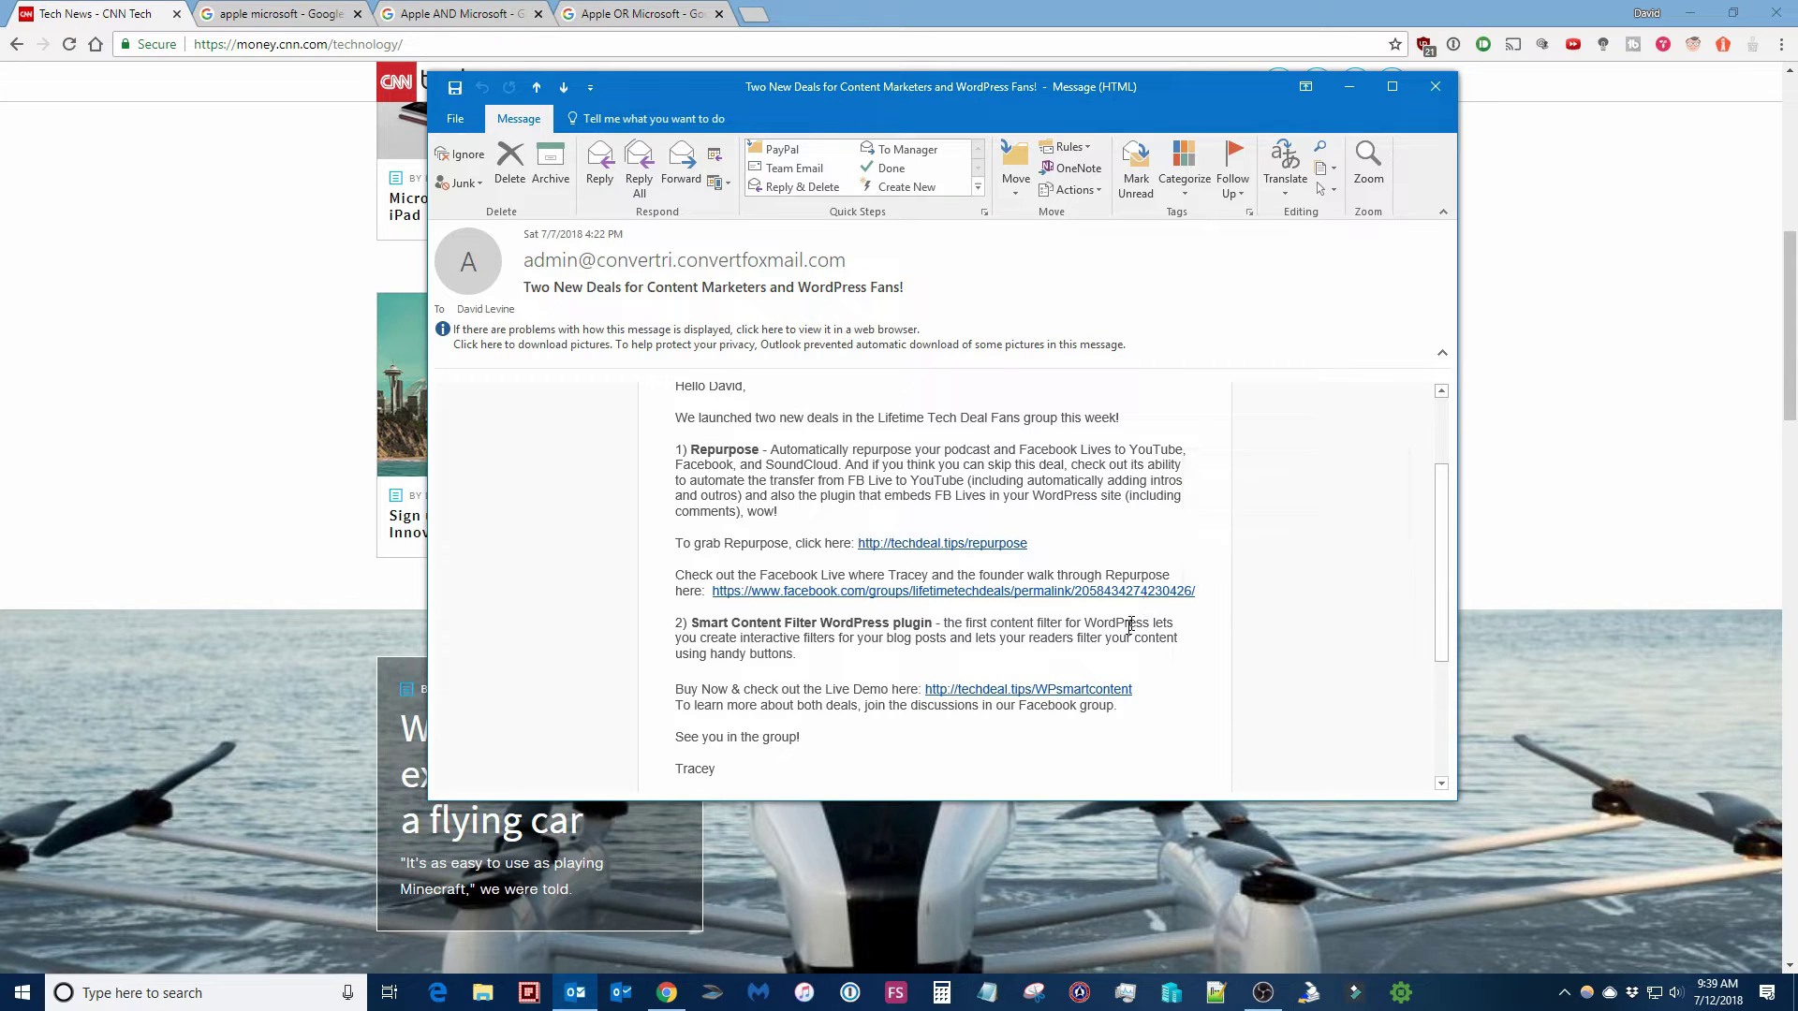
pyautogui.moveTo(1077, 697)
pyautogui.scroll(-1, 1395, 576)
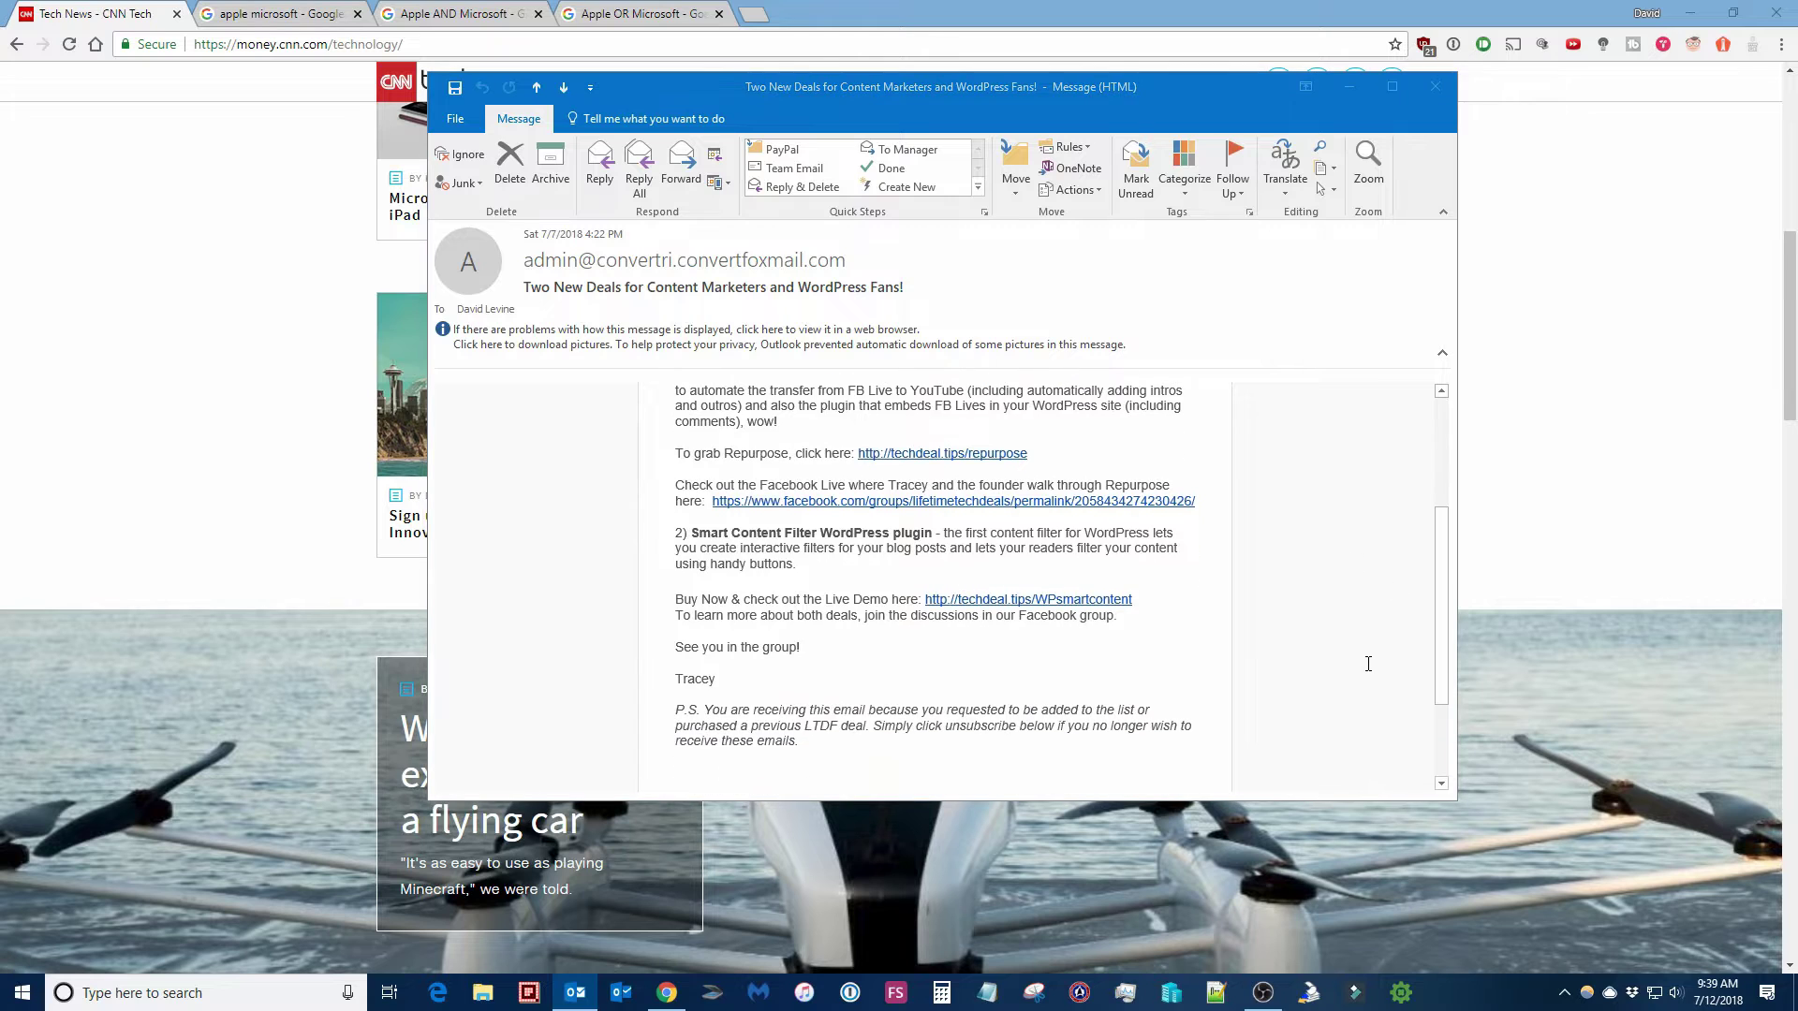
pyautogui.scroll(2, 1368, 664)
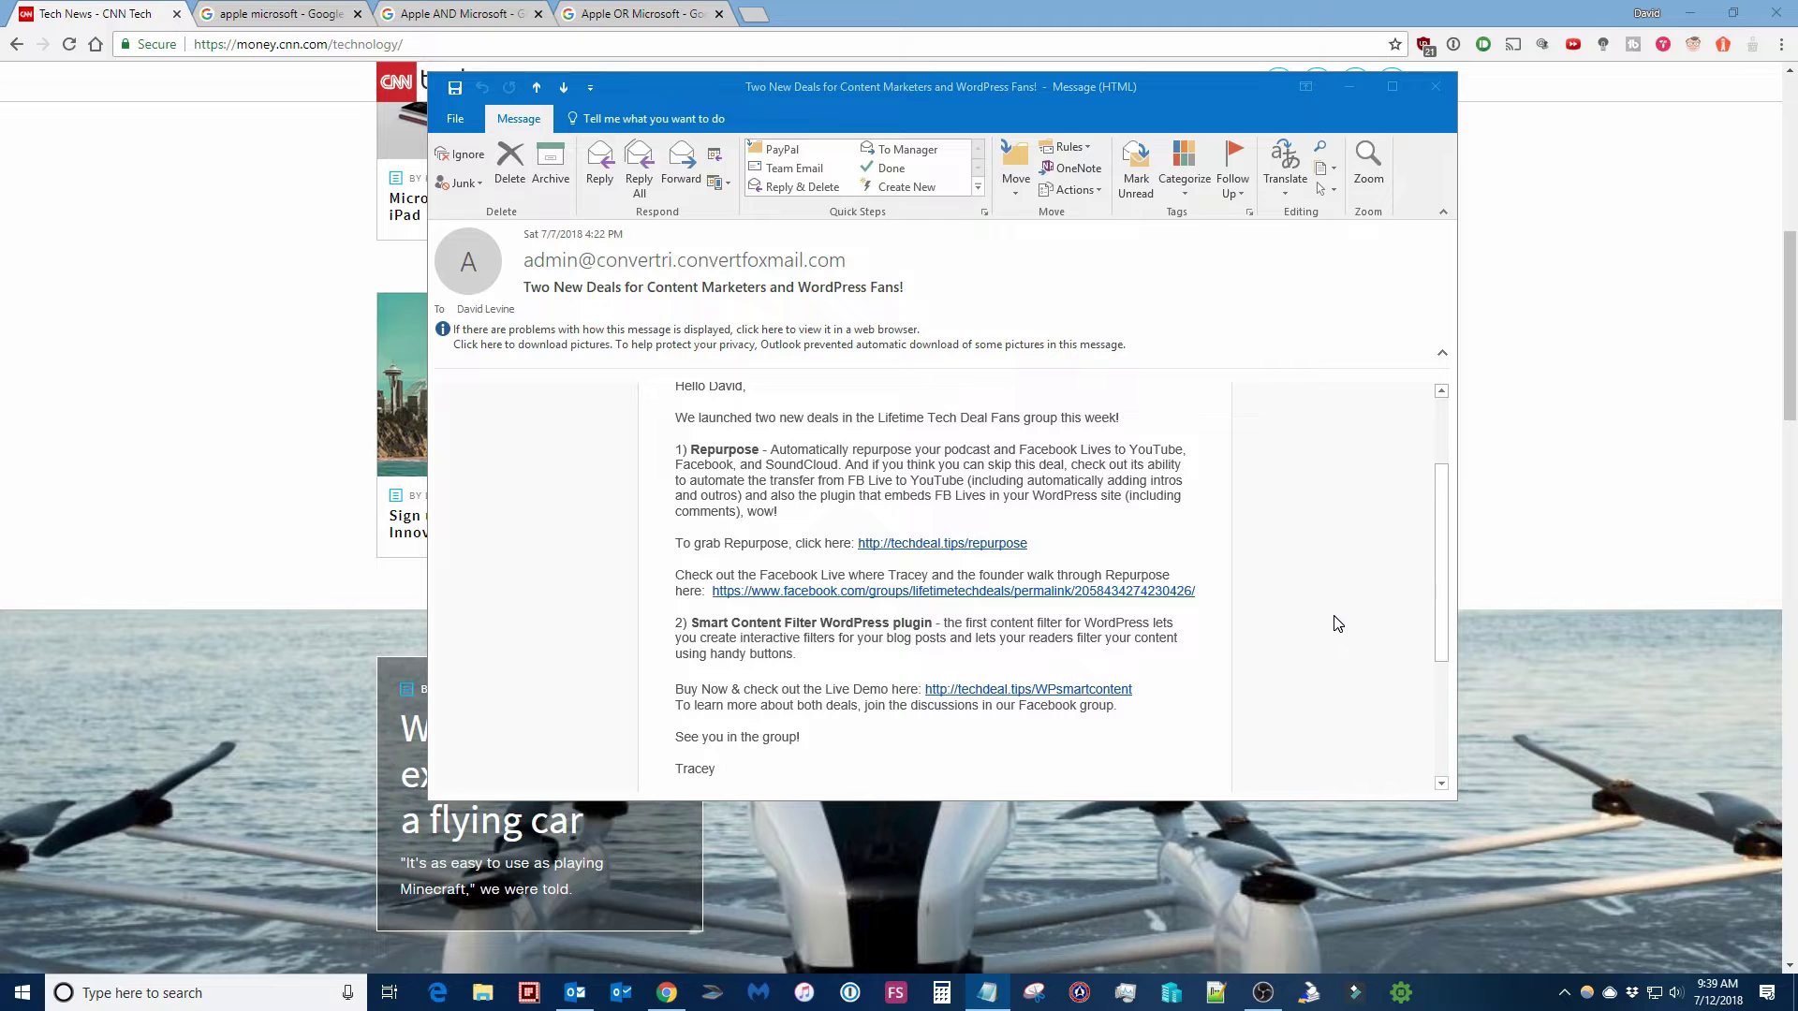
pyautogui.click(1579, 507)
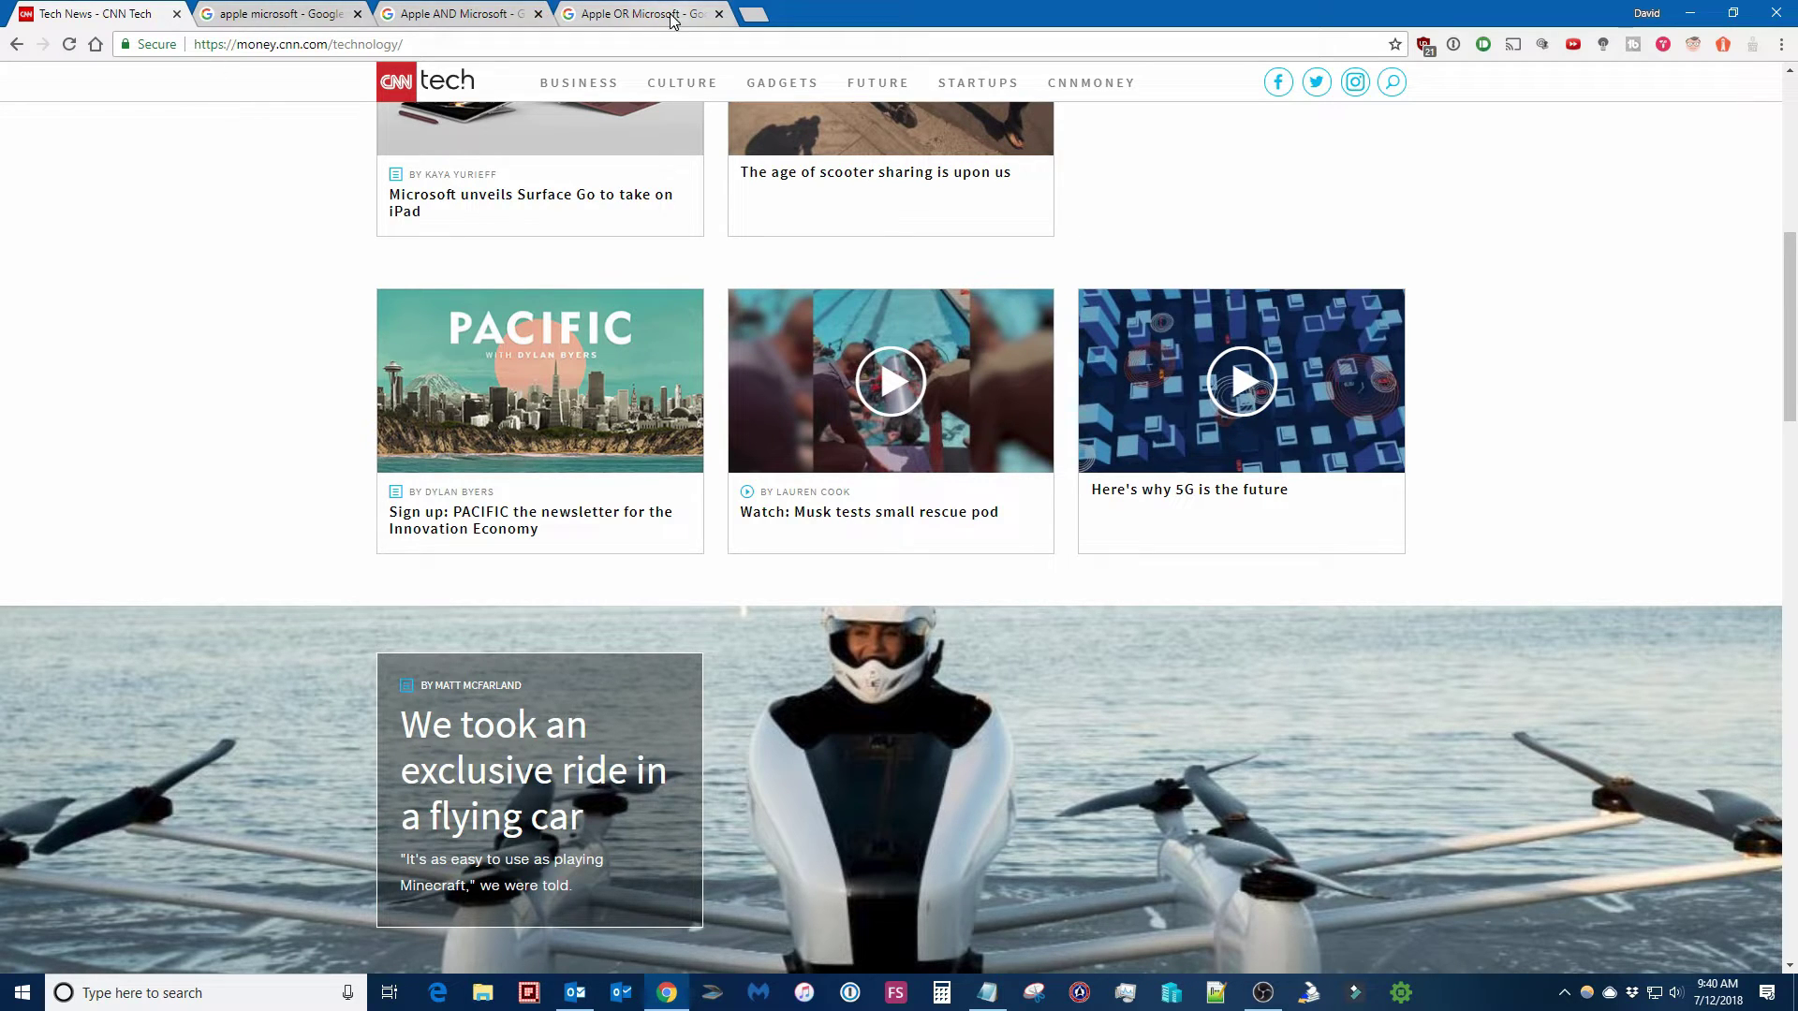
# Compare the existing Google results for "apple microsoft" with those for "Apple AND Microsoft"
pyautogui.click(269, 16)
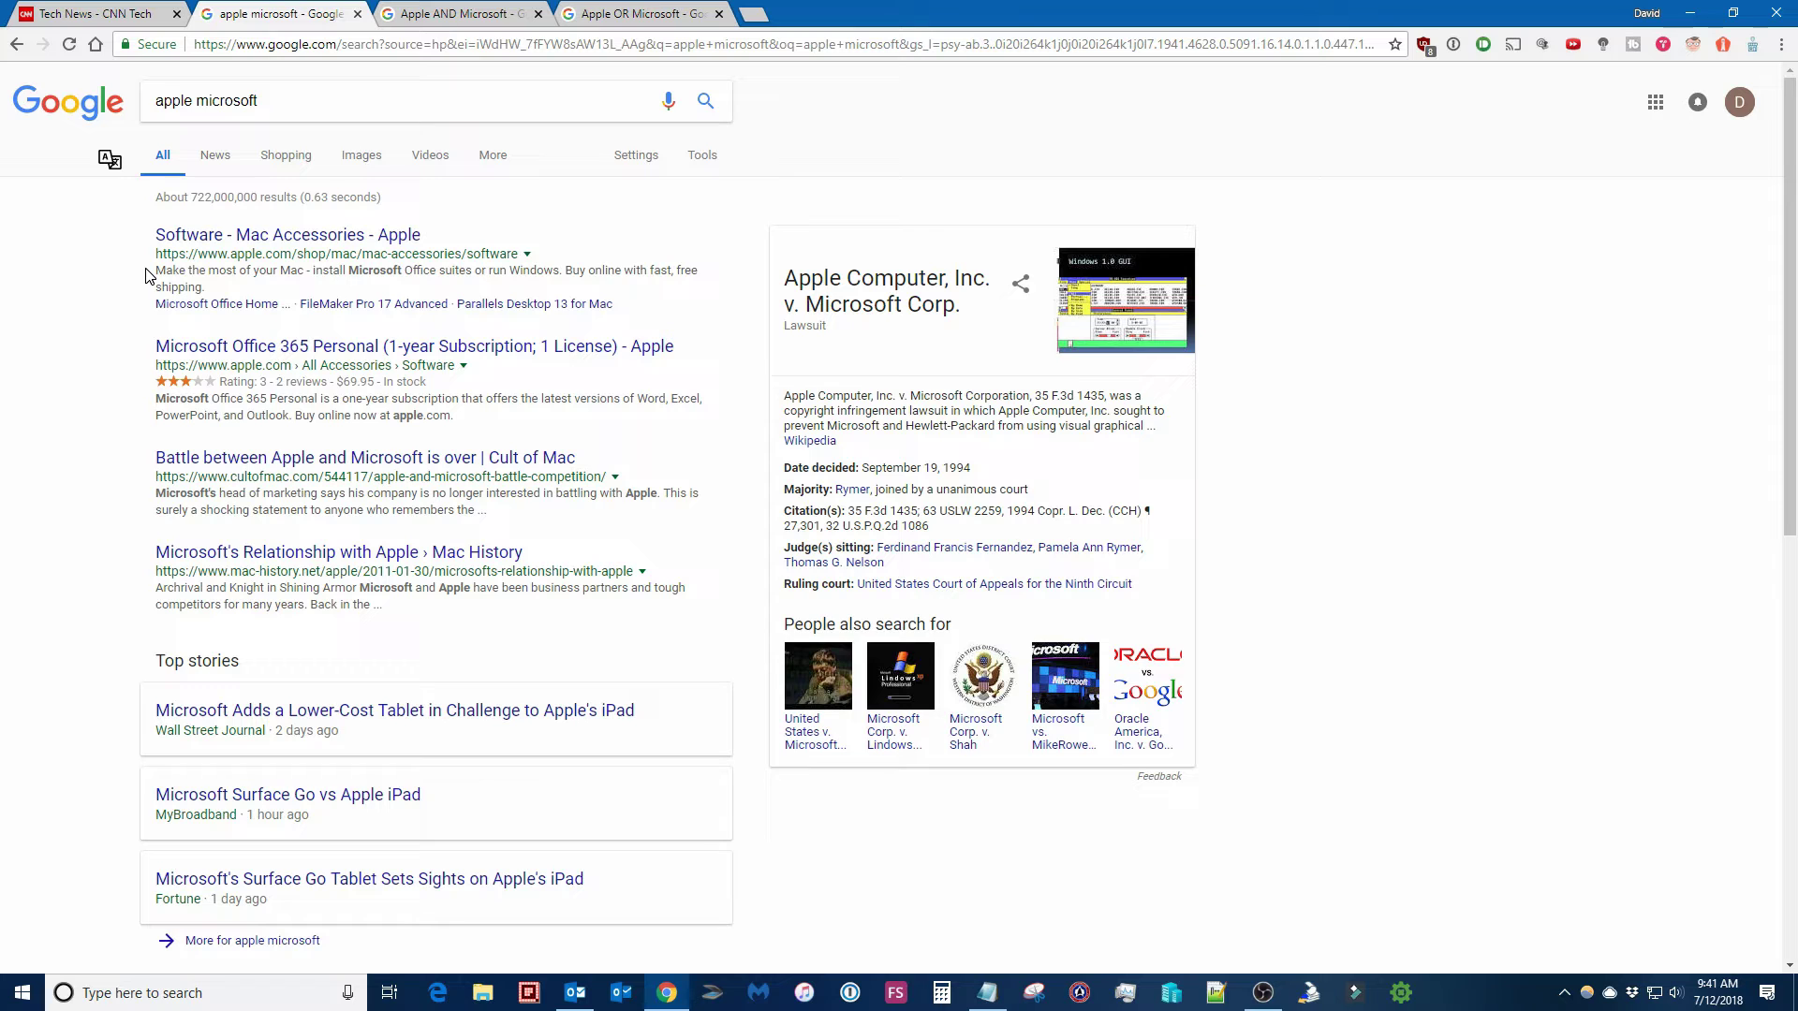
pyautogui.click(478, 15)
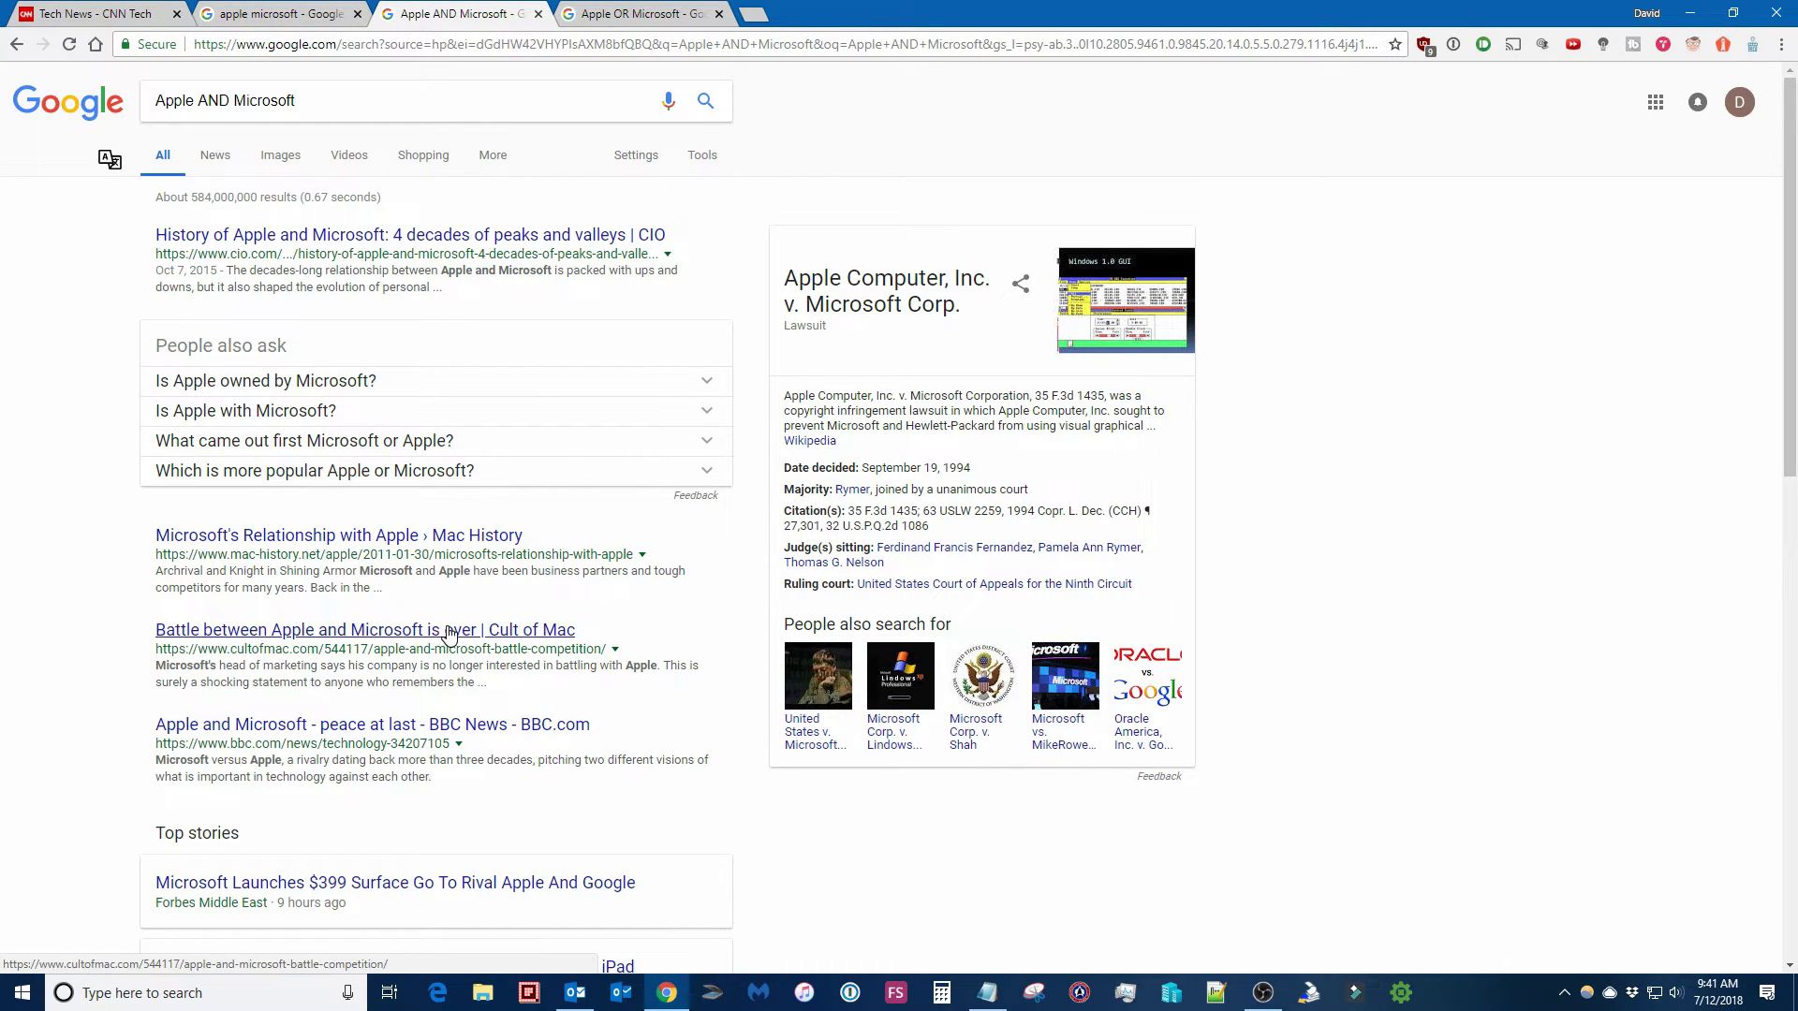
pyautogui.scroll(-1, 126, 763)
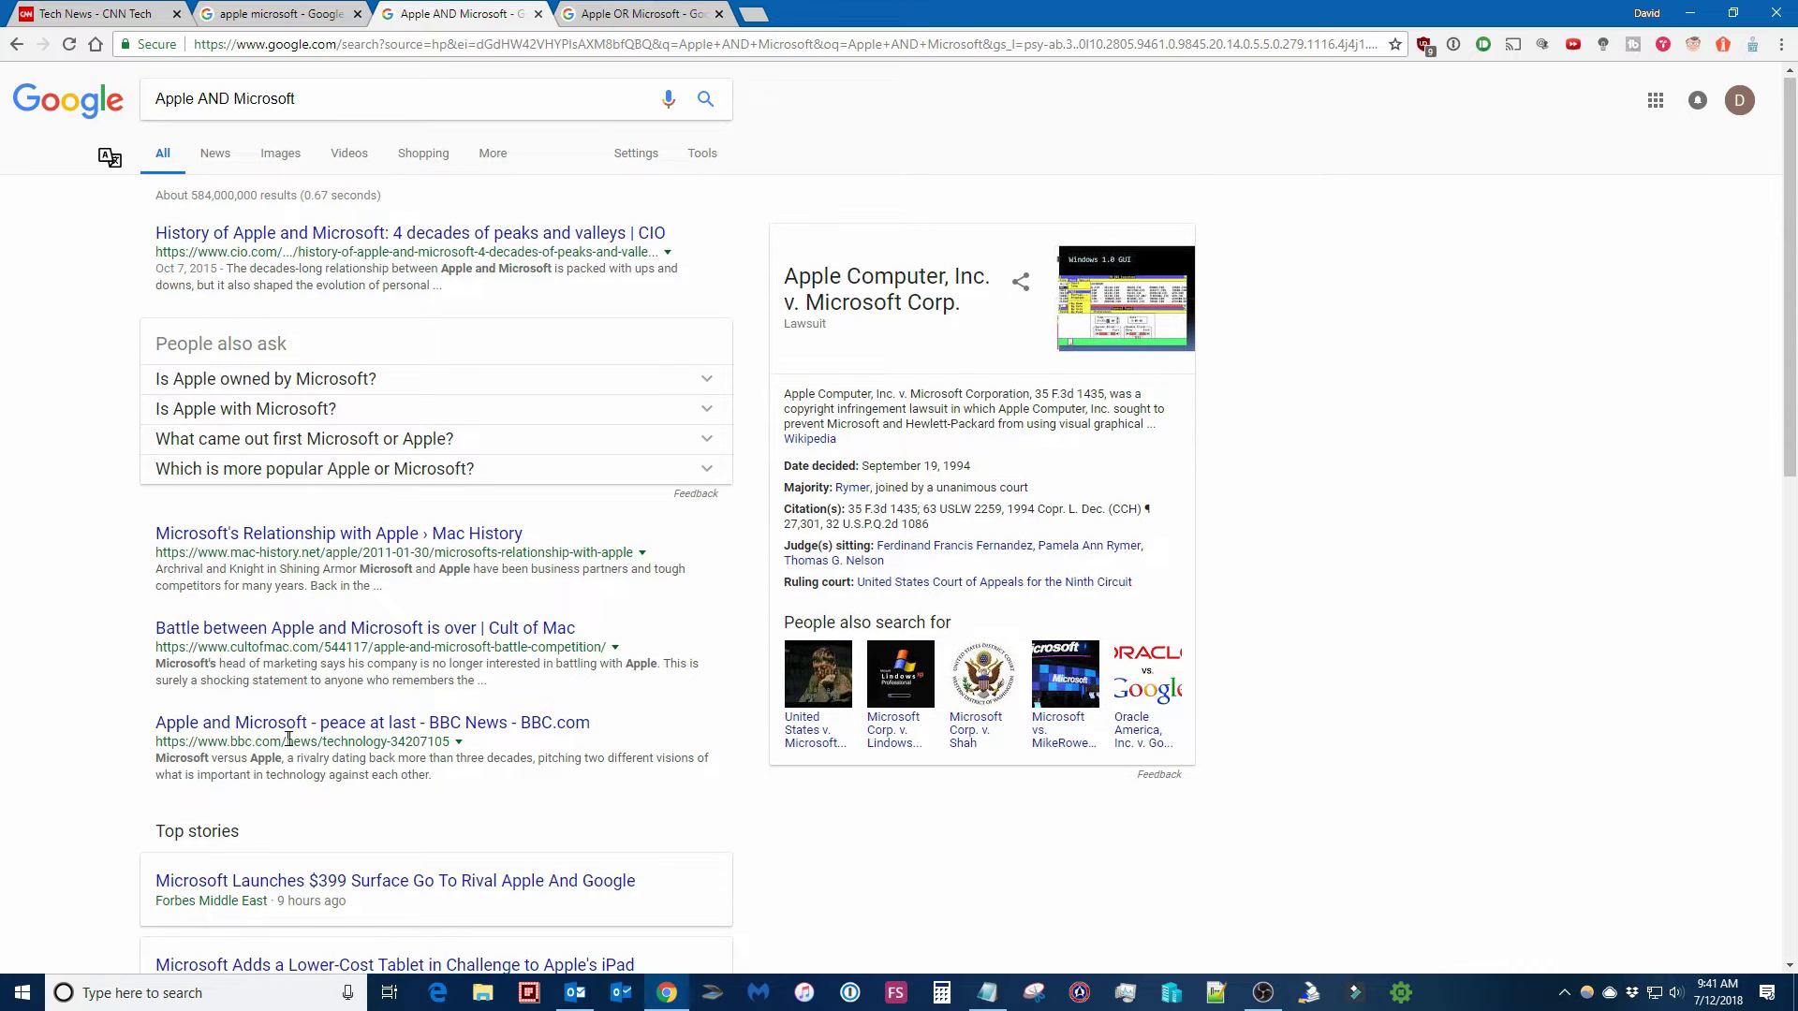
pyautogui.scroll(1, 547, 807)
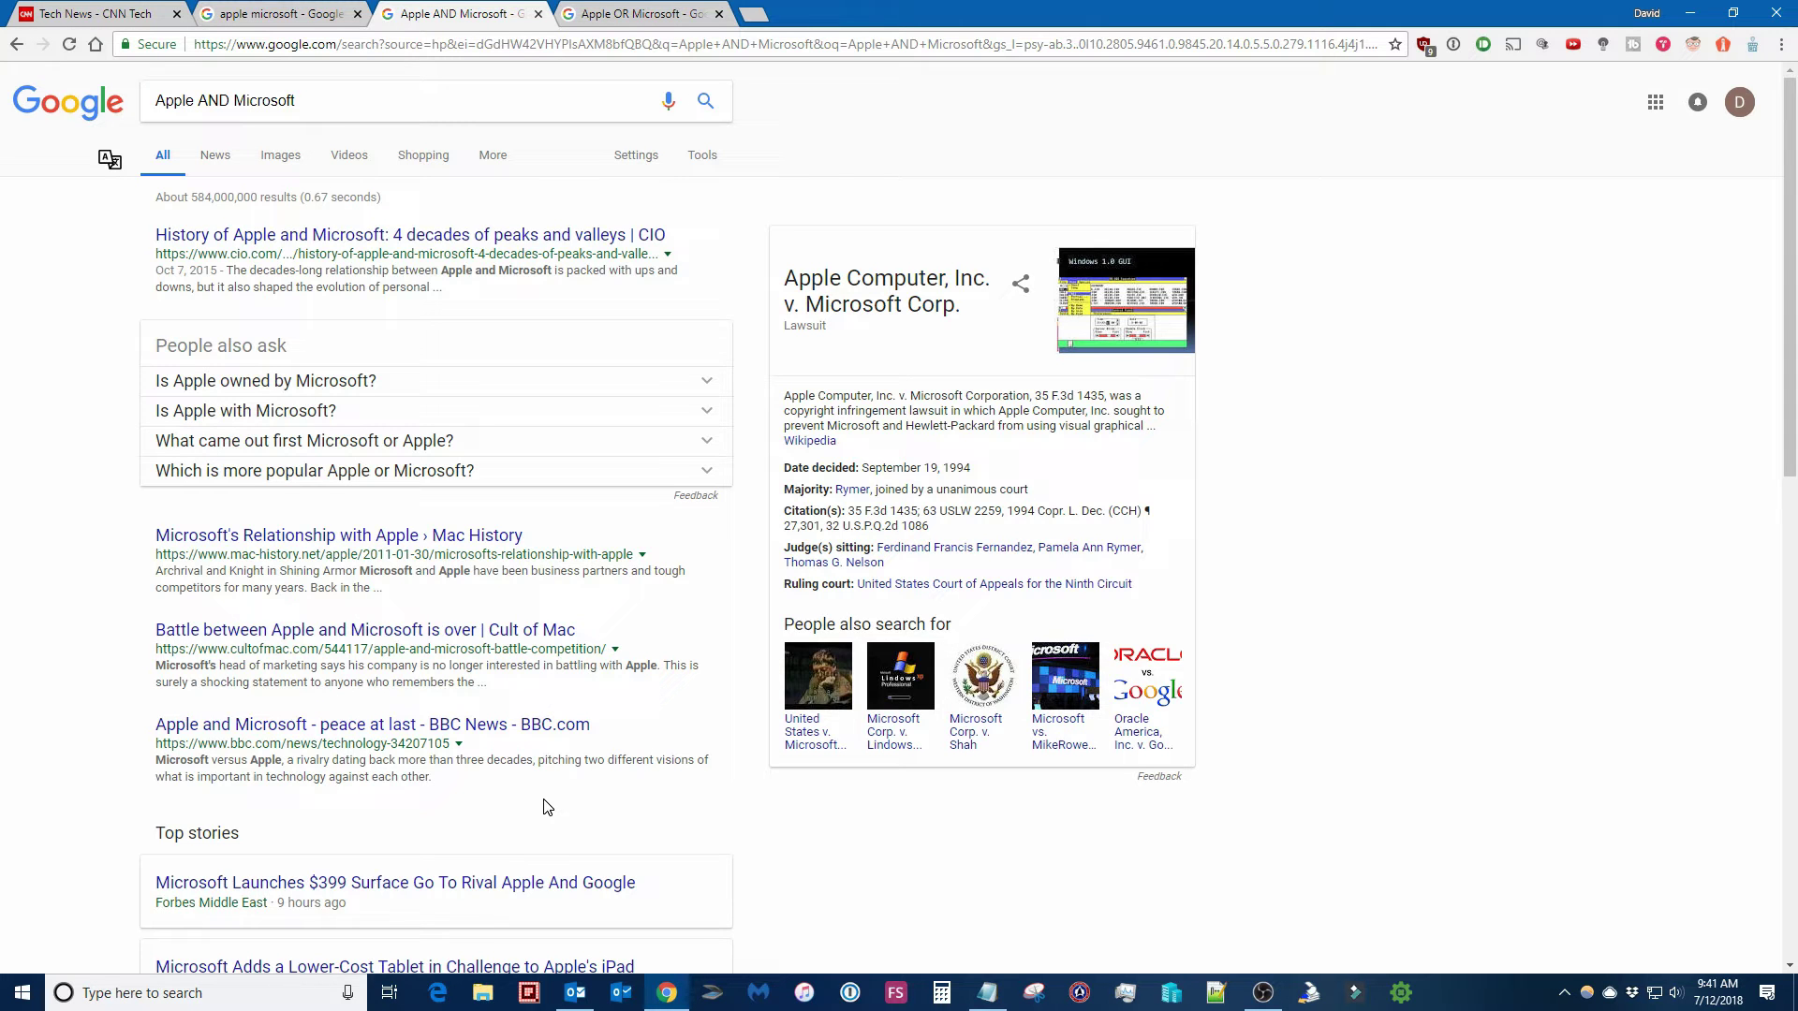
# Examine the "Apple OR Microsoft" results through to the related searches, and compare them with the "Apple AND Microsoft" and "apple microsoft" results
pyautogui.click(615, 17)
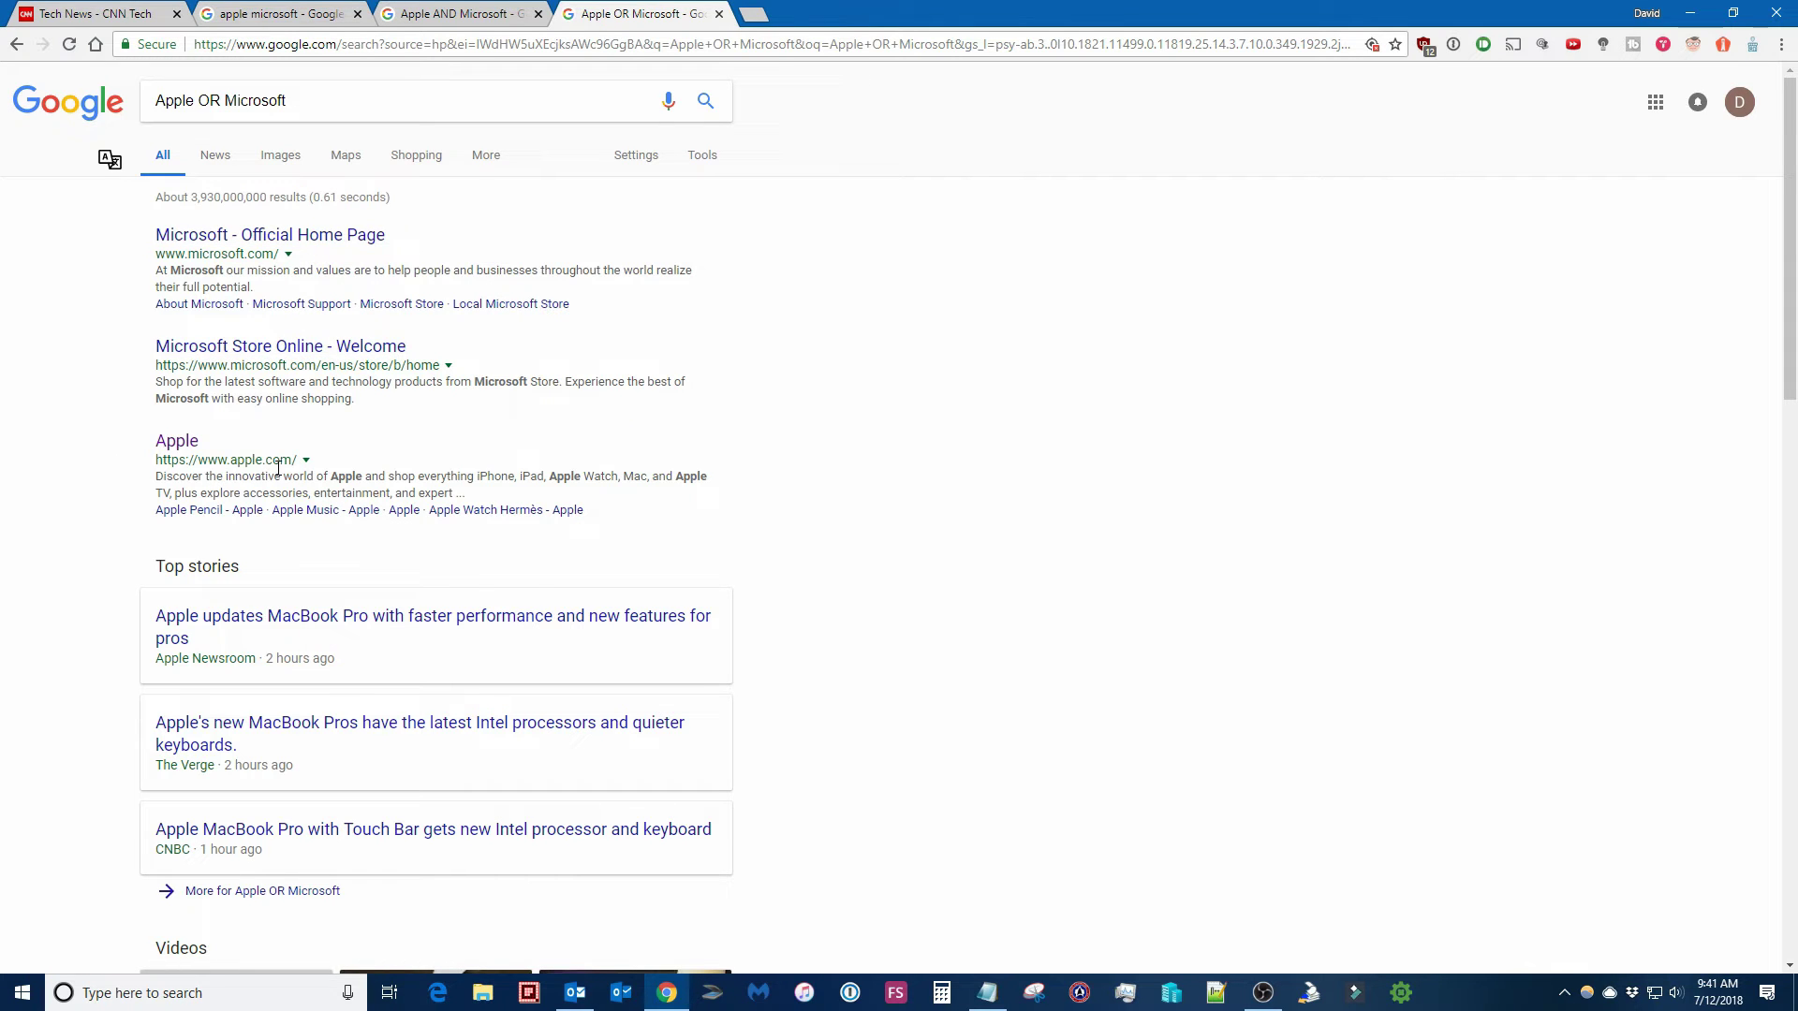
pyautogui.scroll(-1, 315, 682)
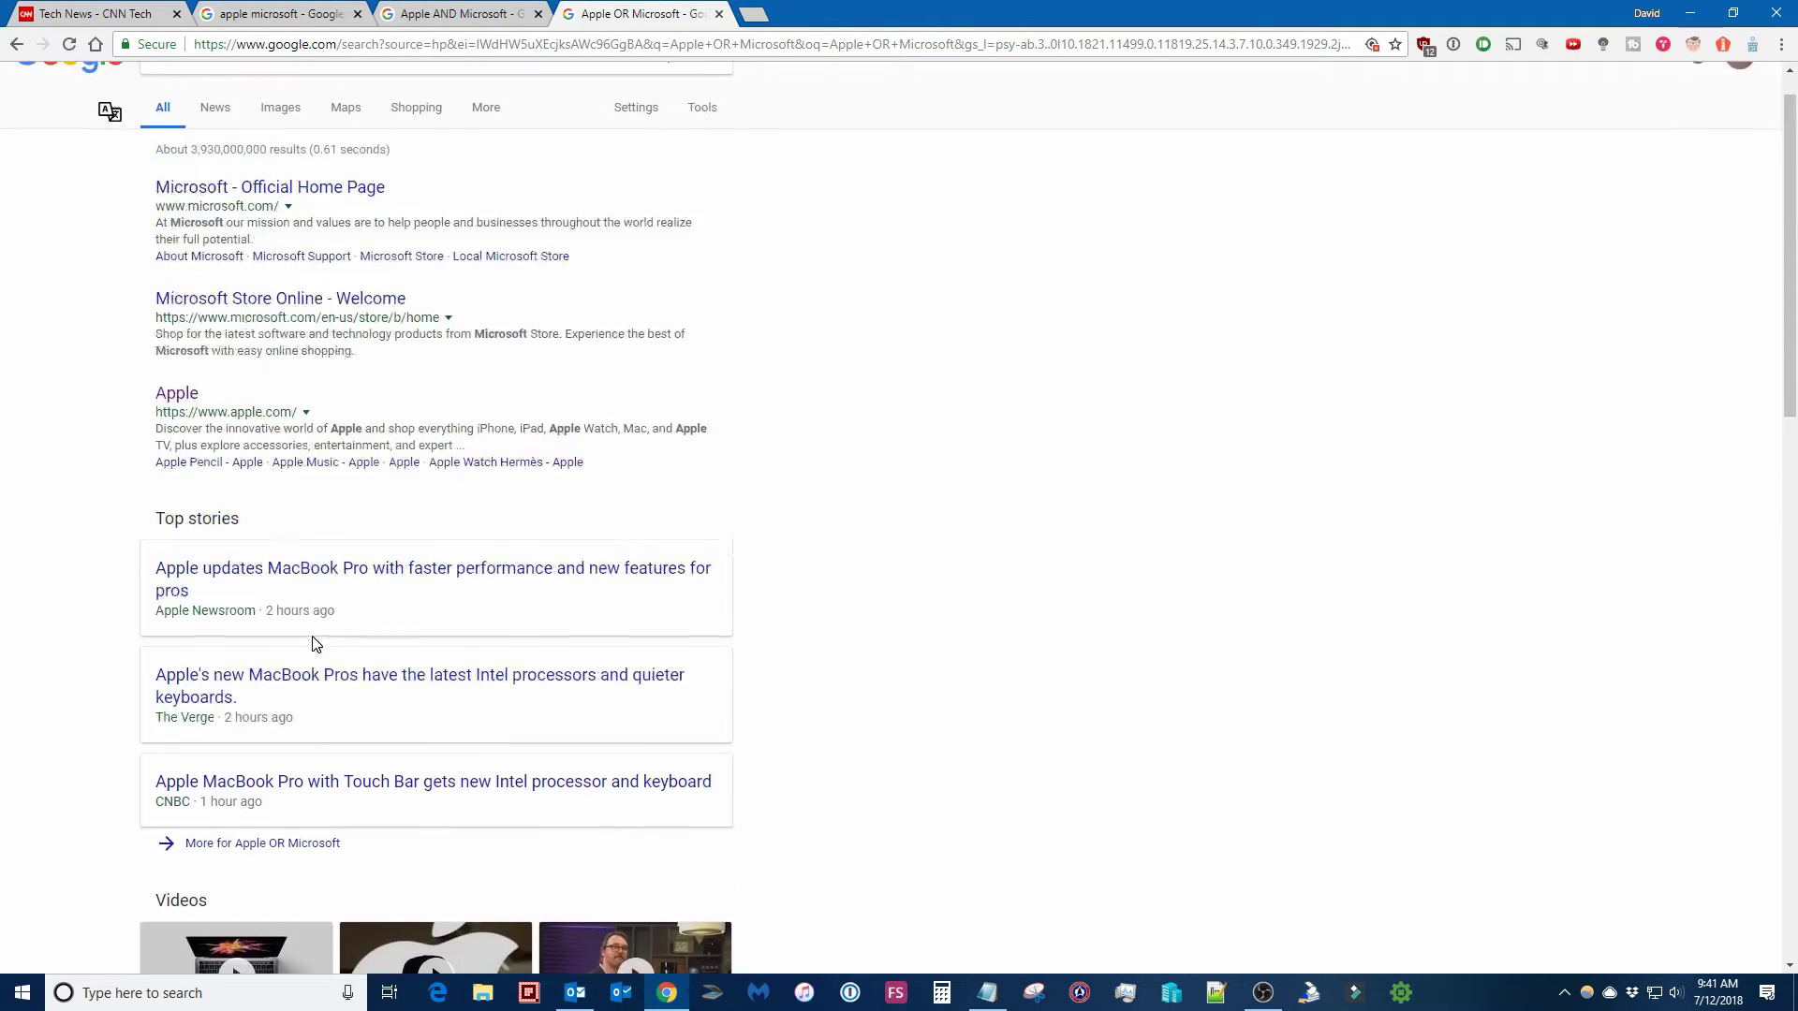
pyautogui.scroll(1, 315, 644)
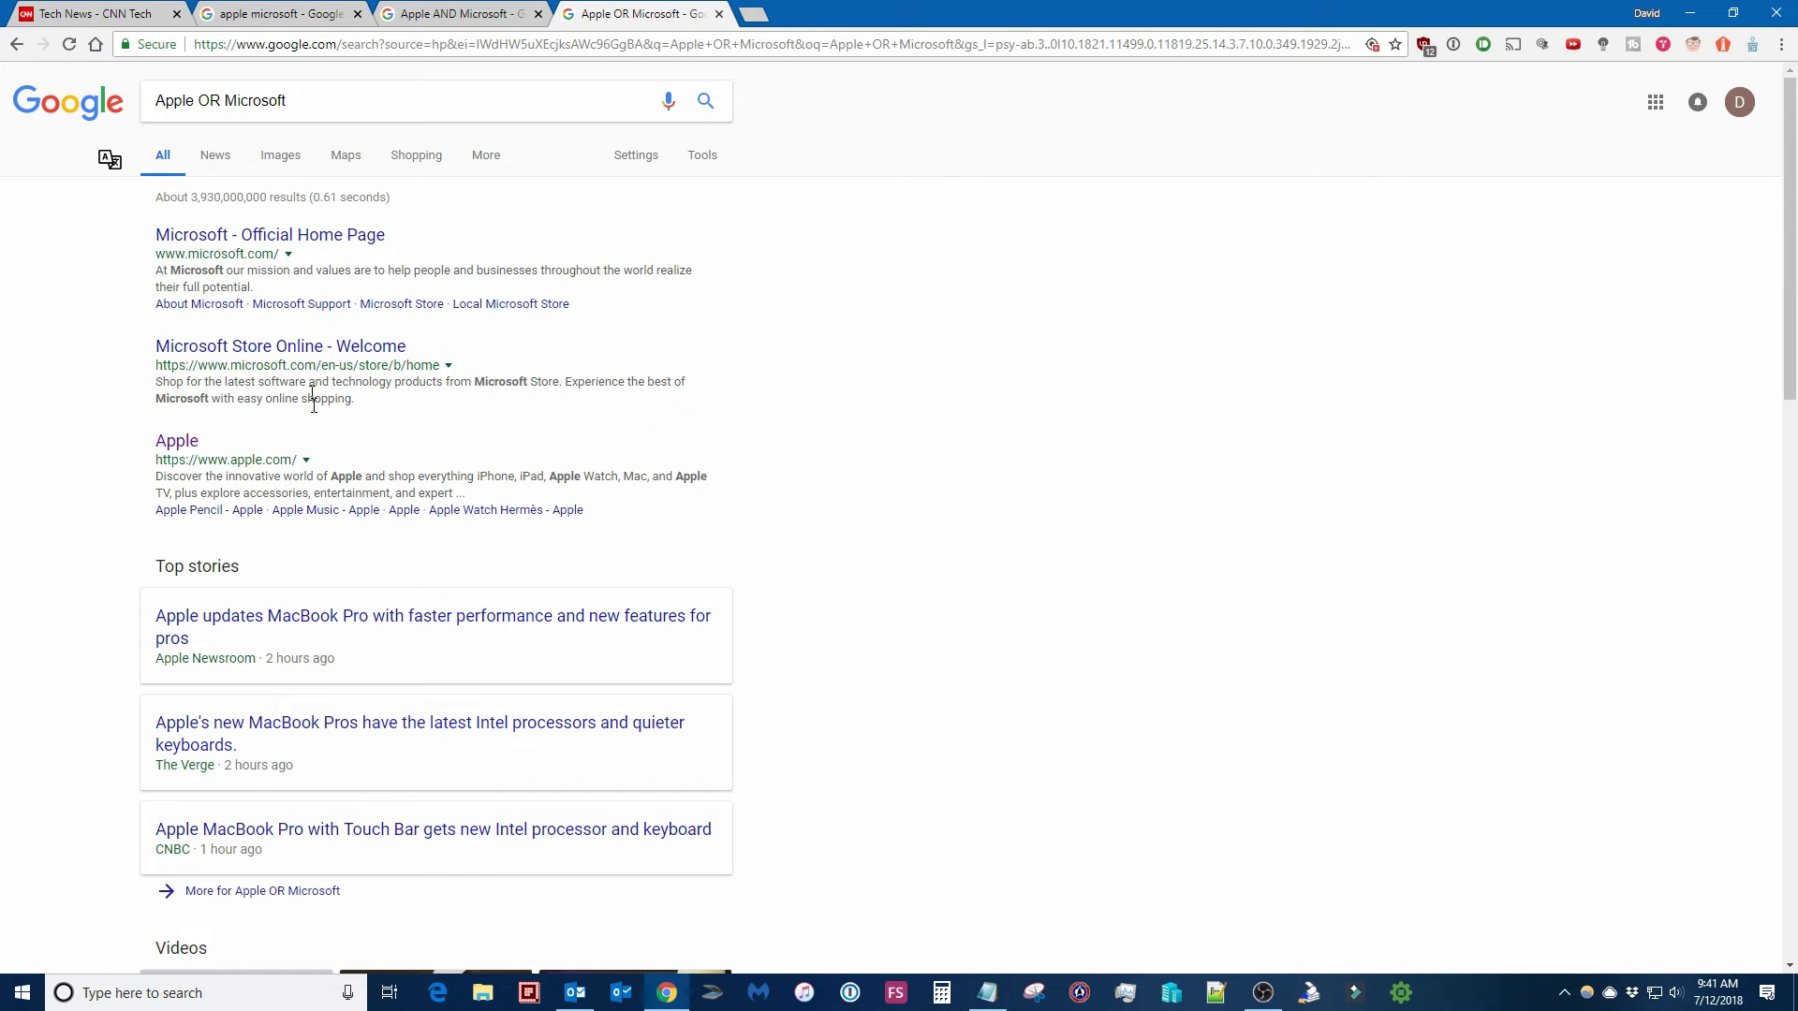
pyautogui.scroll(-3, 269, 721)
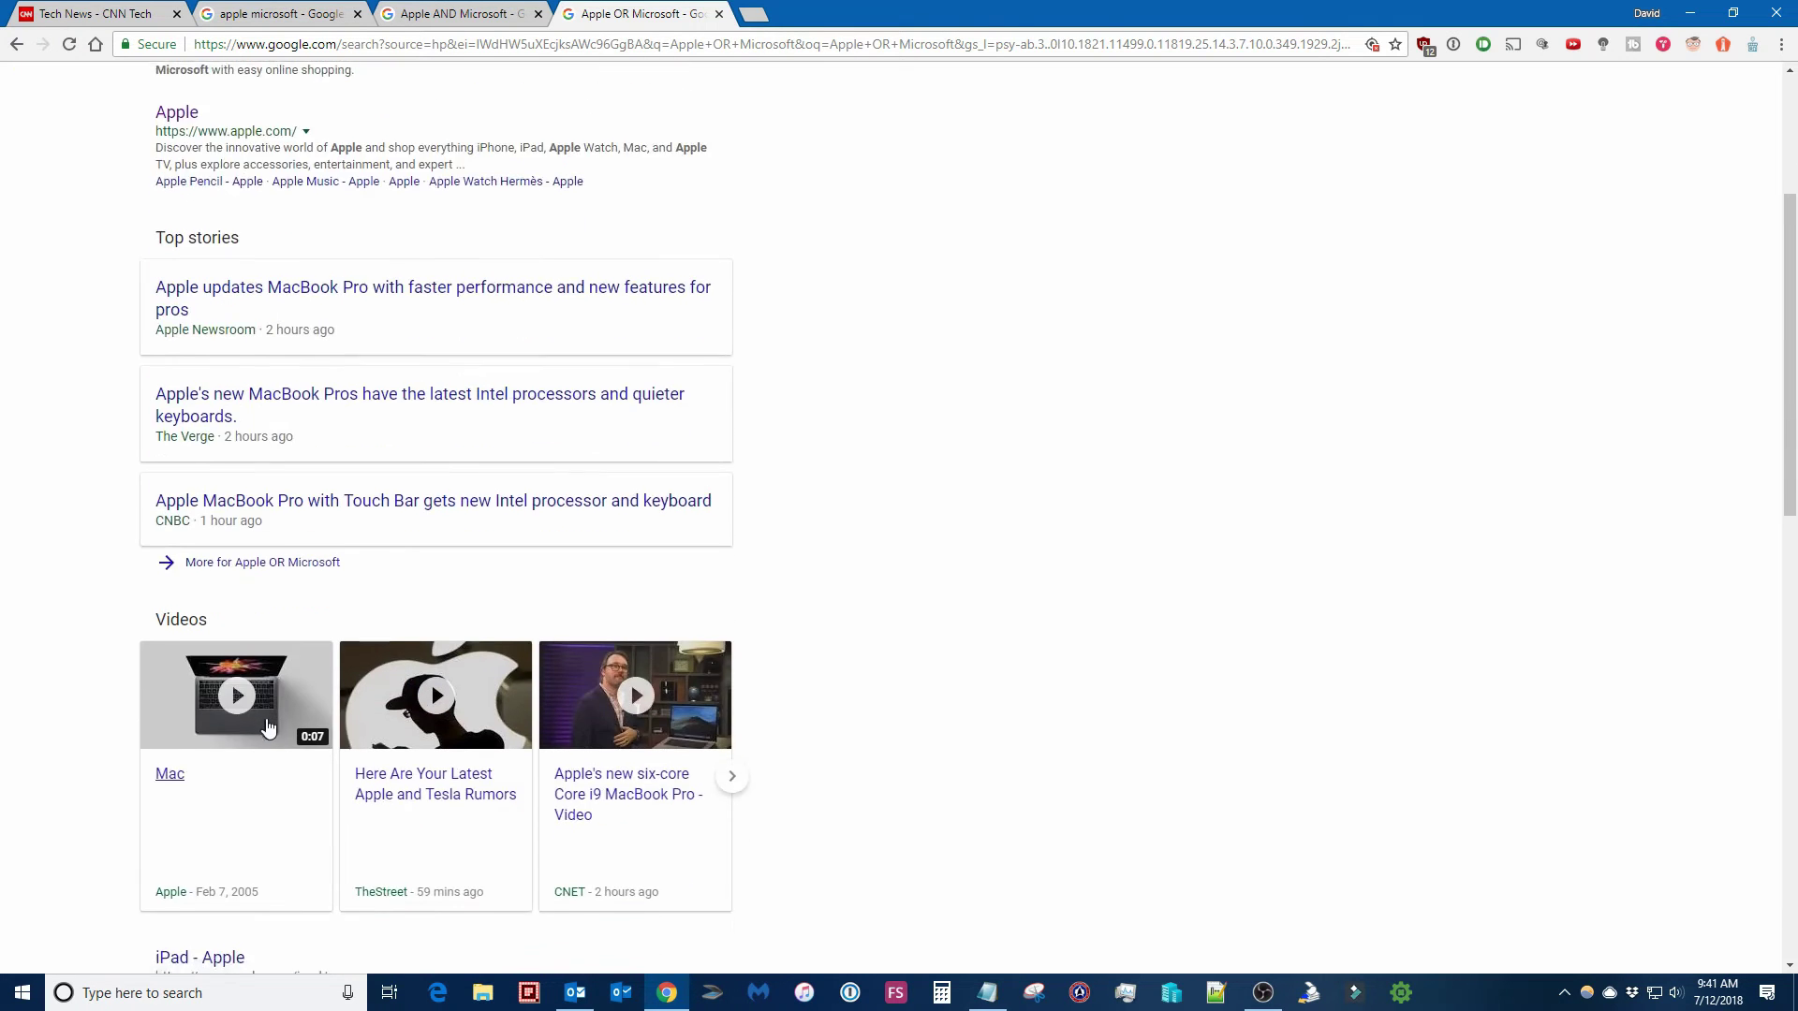
pyautogui.scroll(-5, 269, 726)
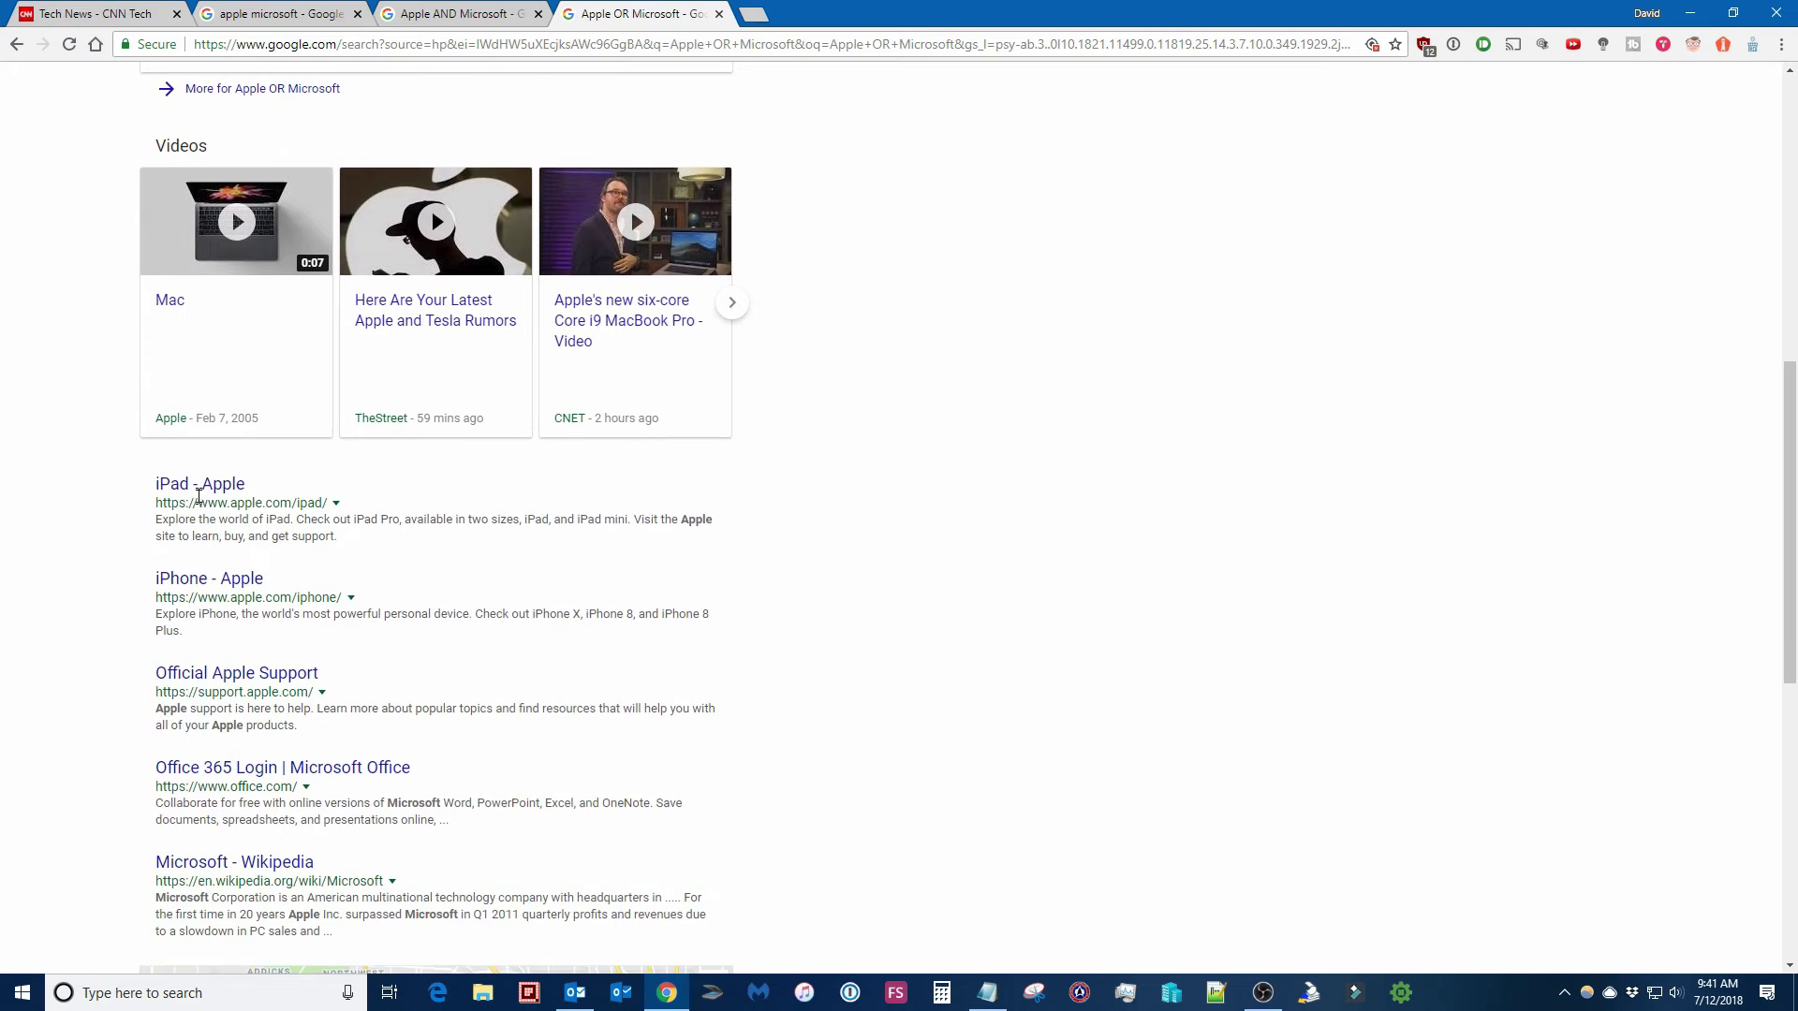
pyautogui.scroll(-1, 321, 562)
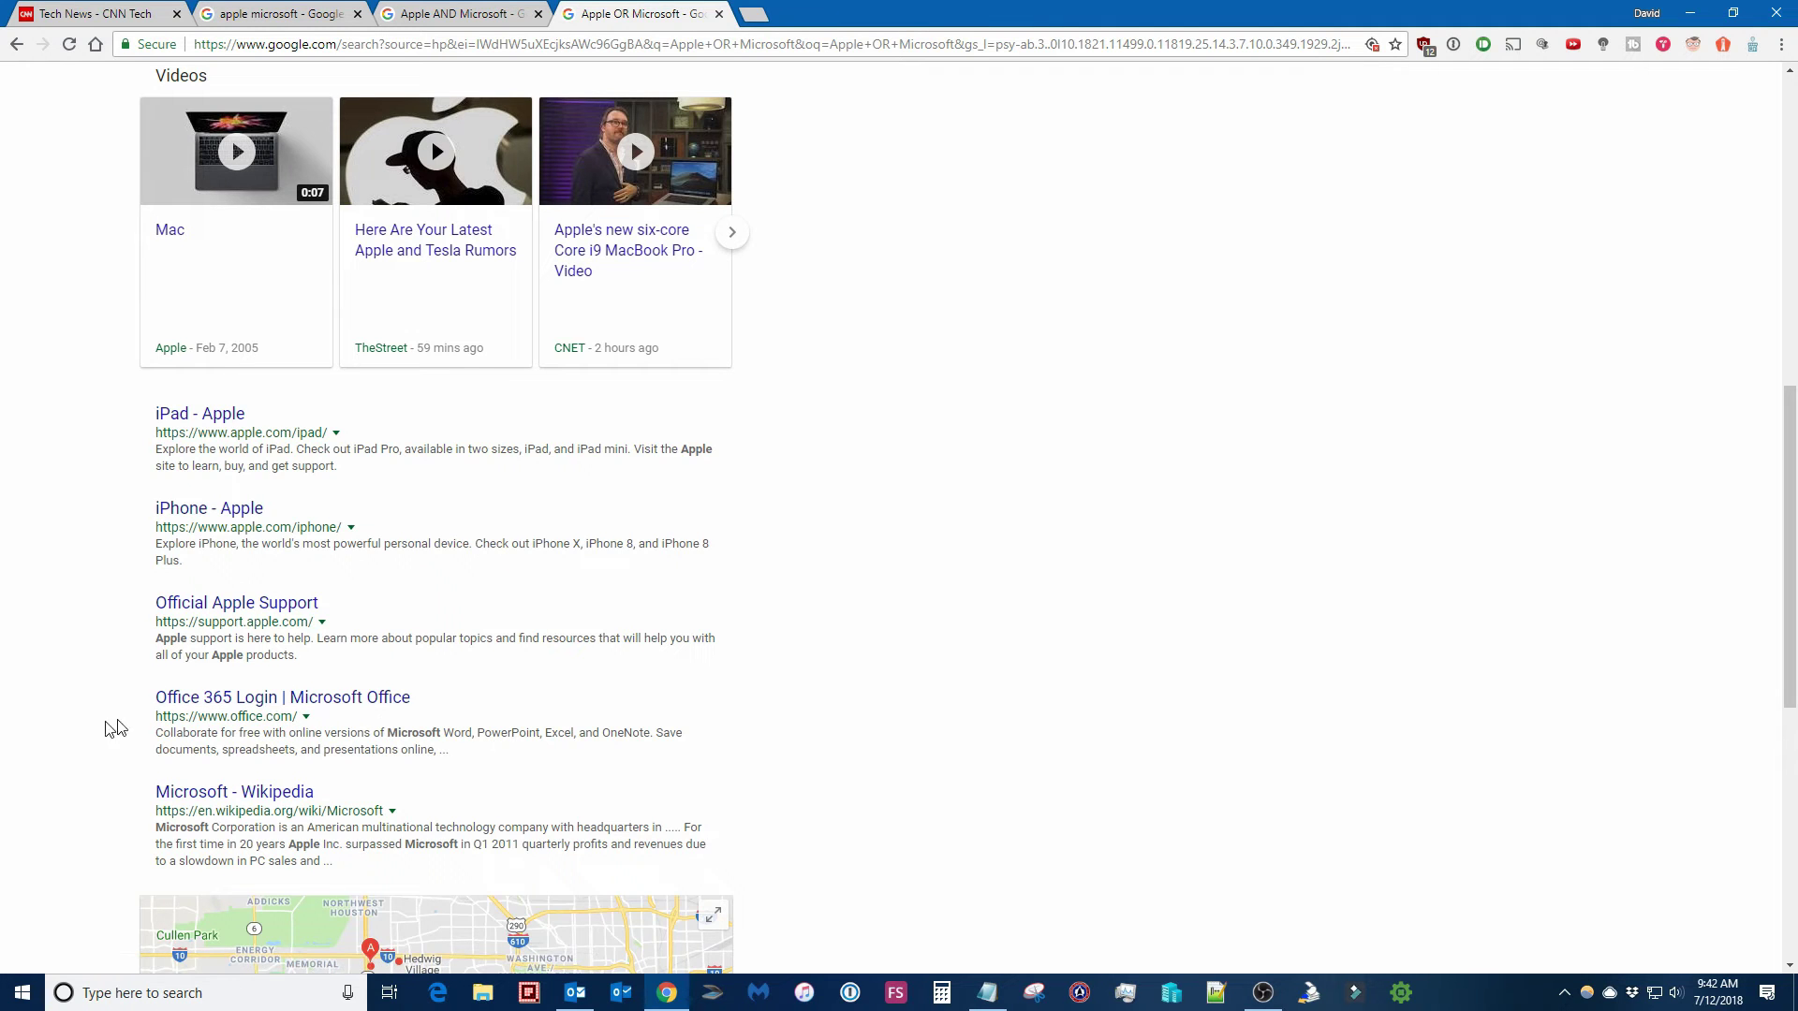
pyautogui.scroll(-1, 56, 738)
pyautogui.scroll(-1, 289, 602)
pyautogui.scroll(1, 369, 637)
pyautogui.scroll(-1, 369, 638)
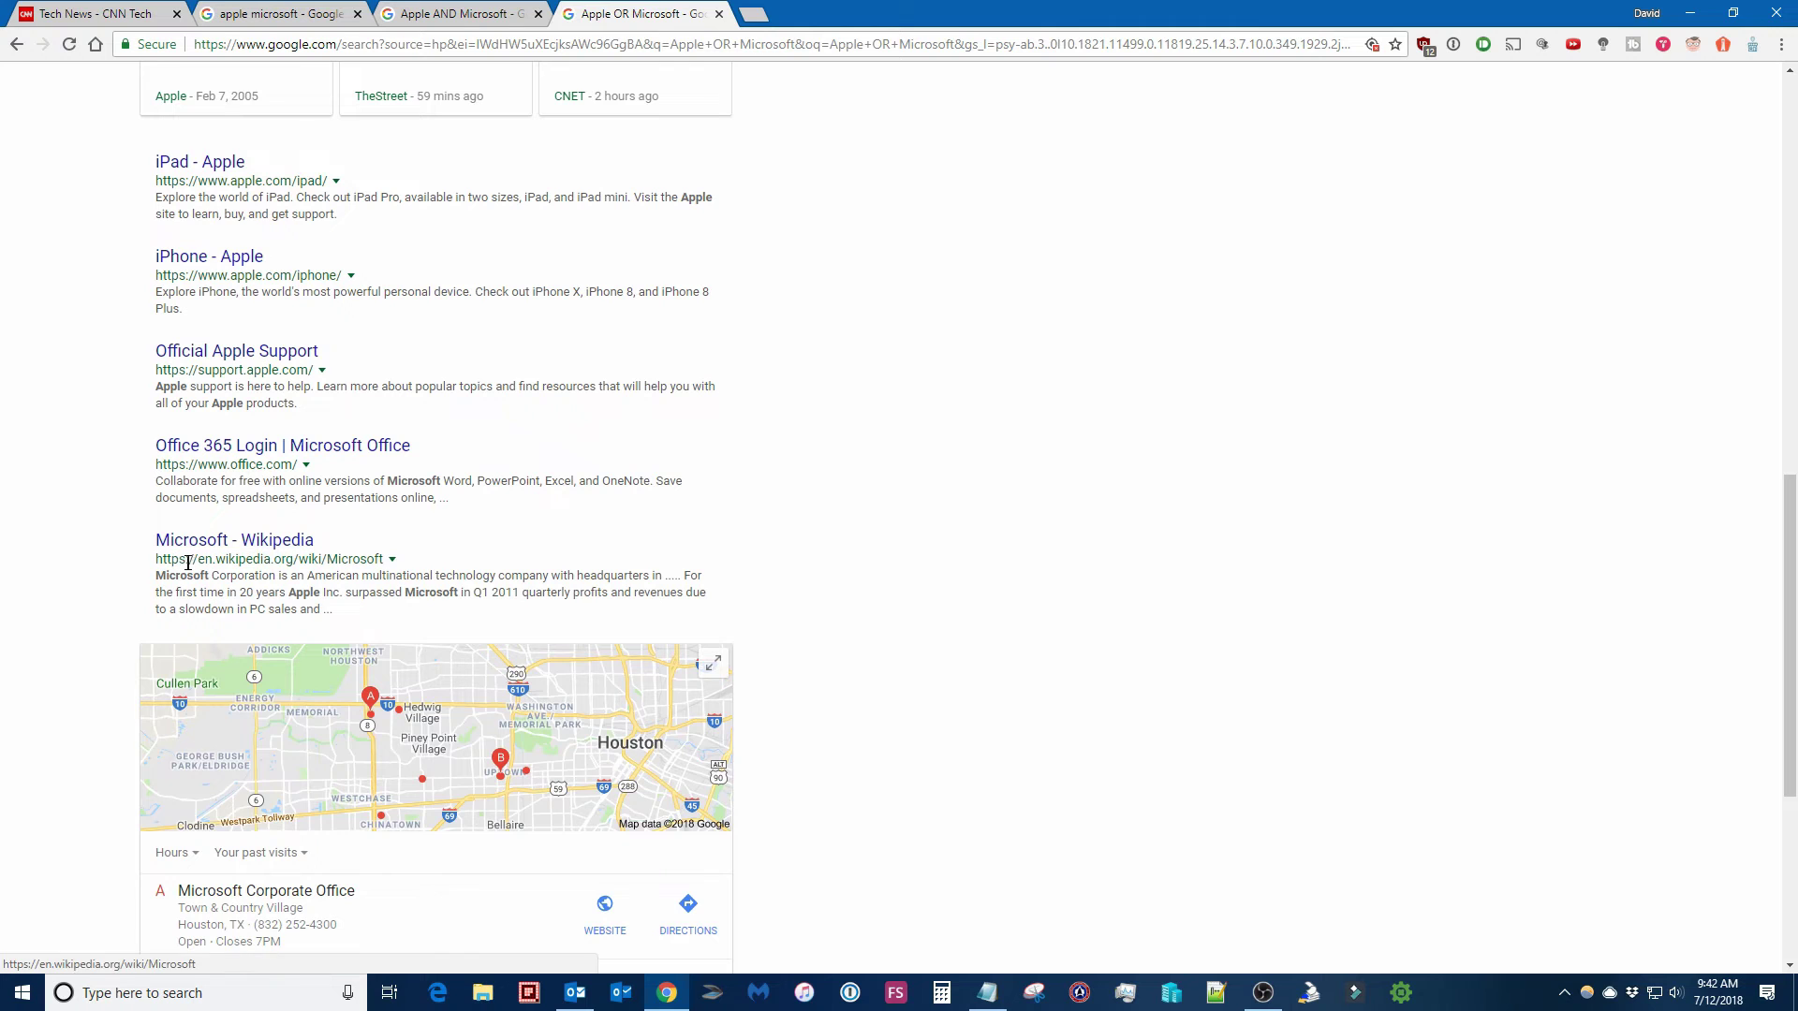
pyautogui.scroll(-4, 664, 722)
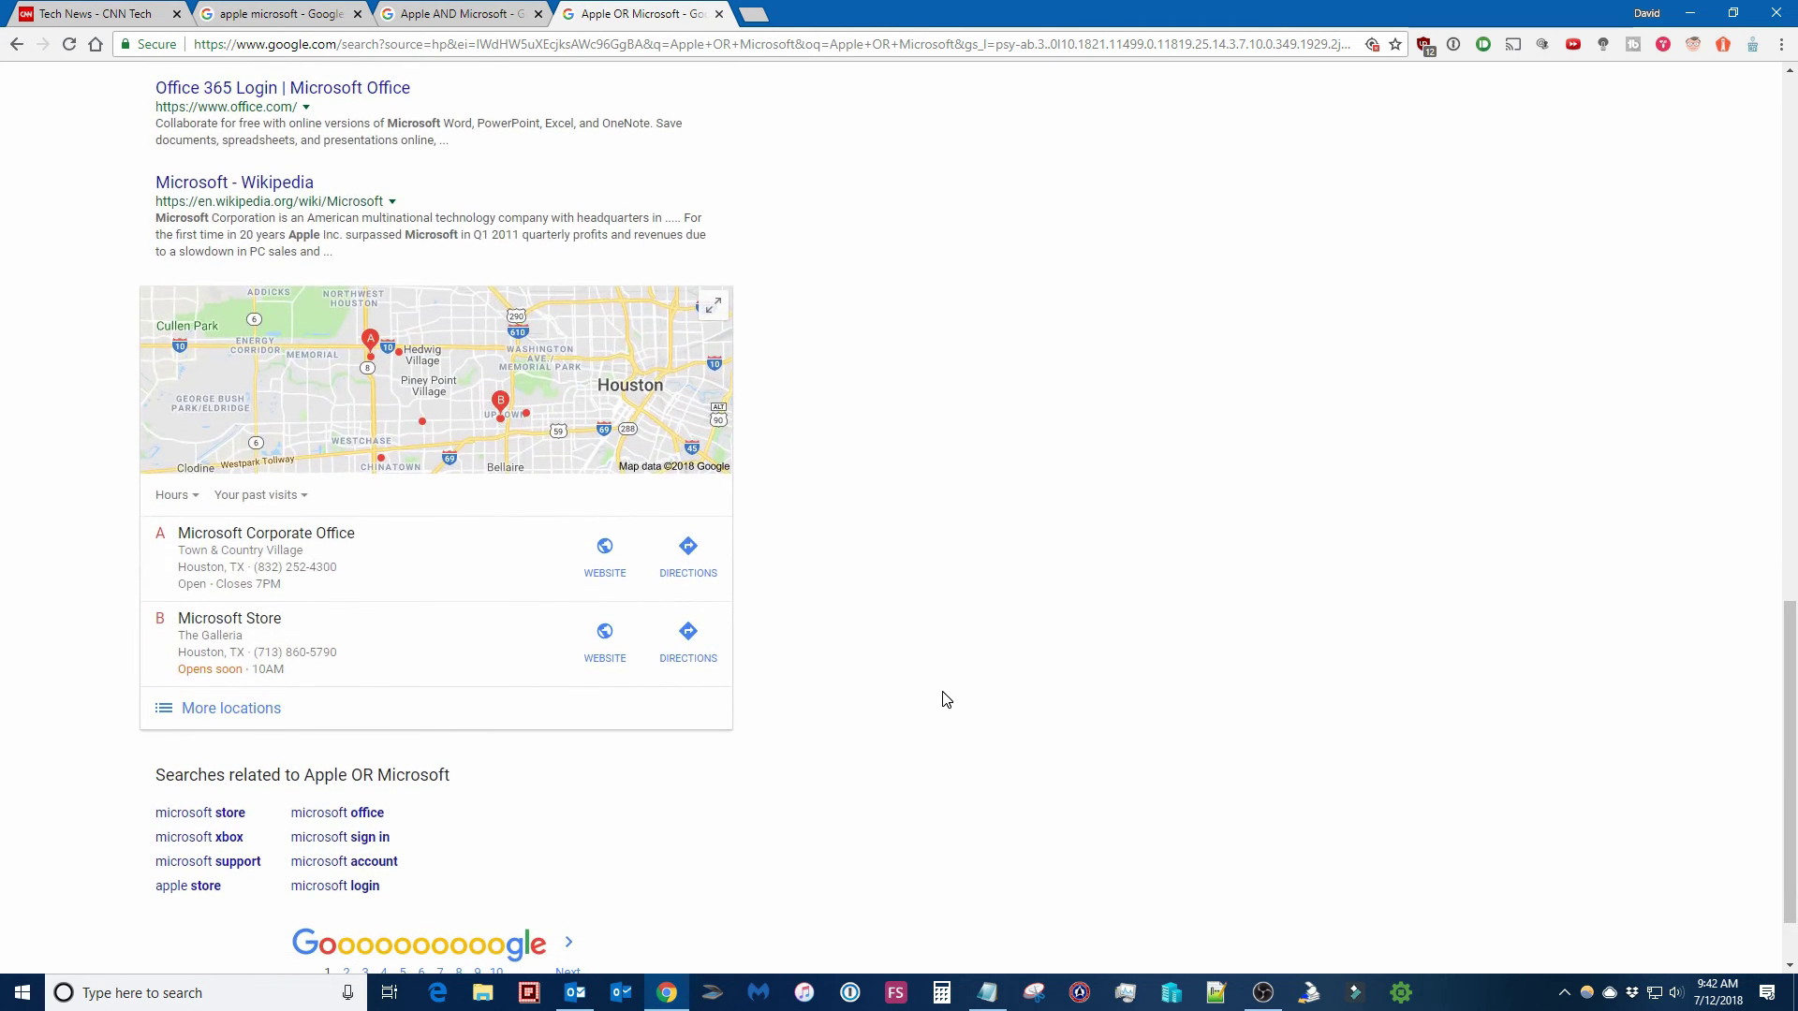
pyautogui.scroll(15, 945, 699)
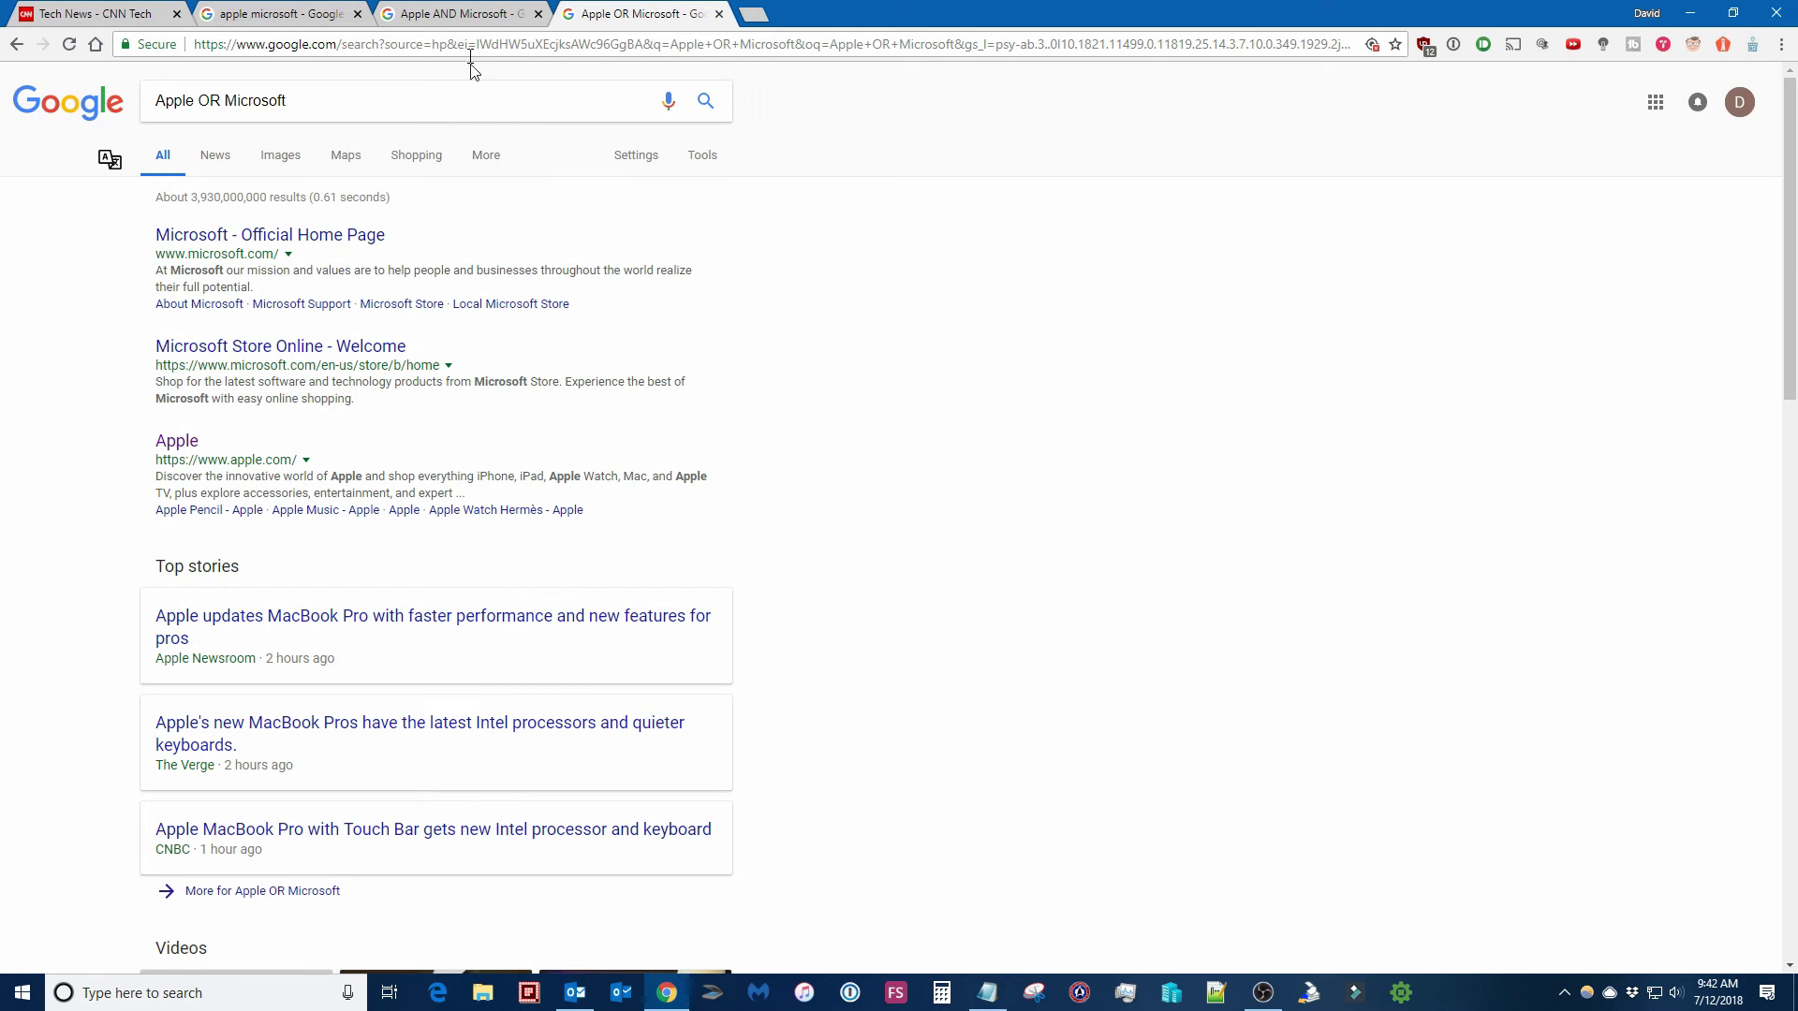
pyautogui.click(453, 17)
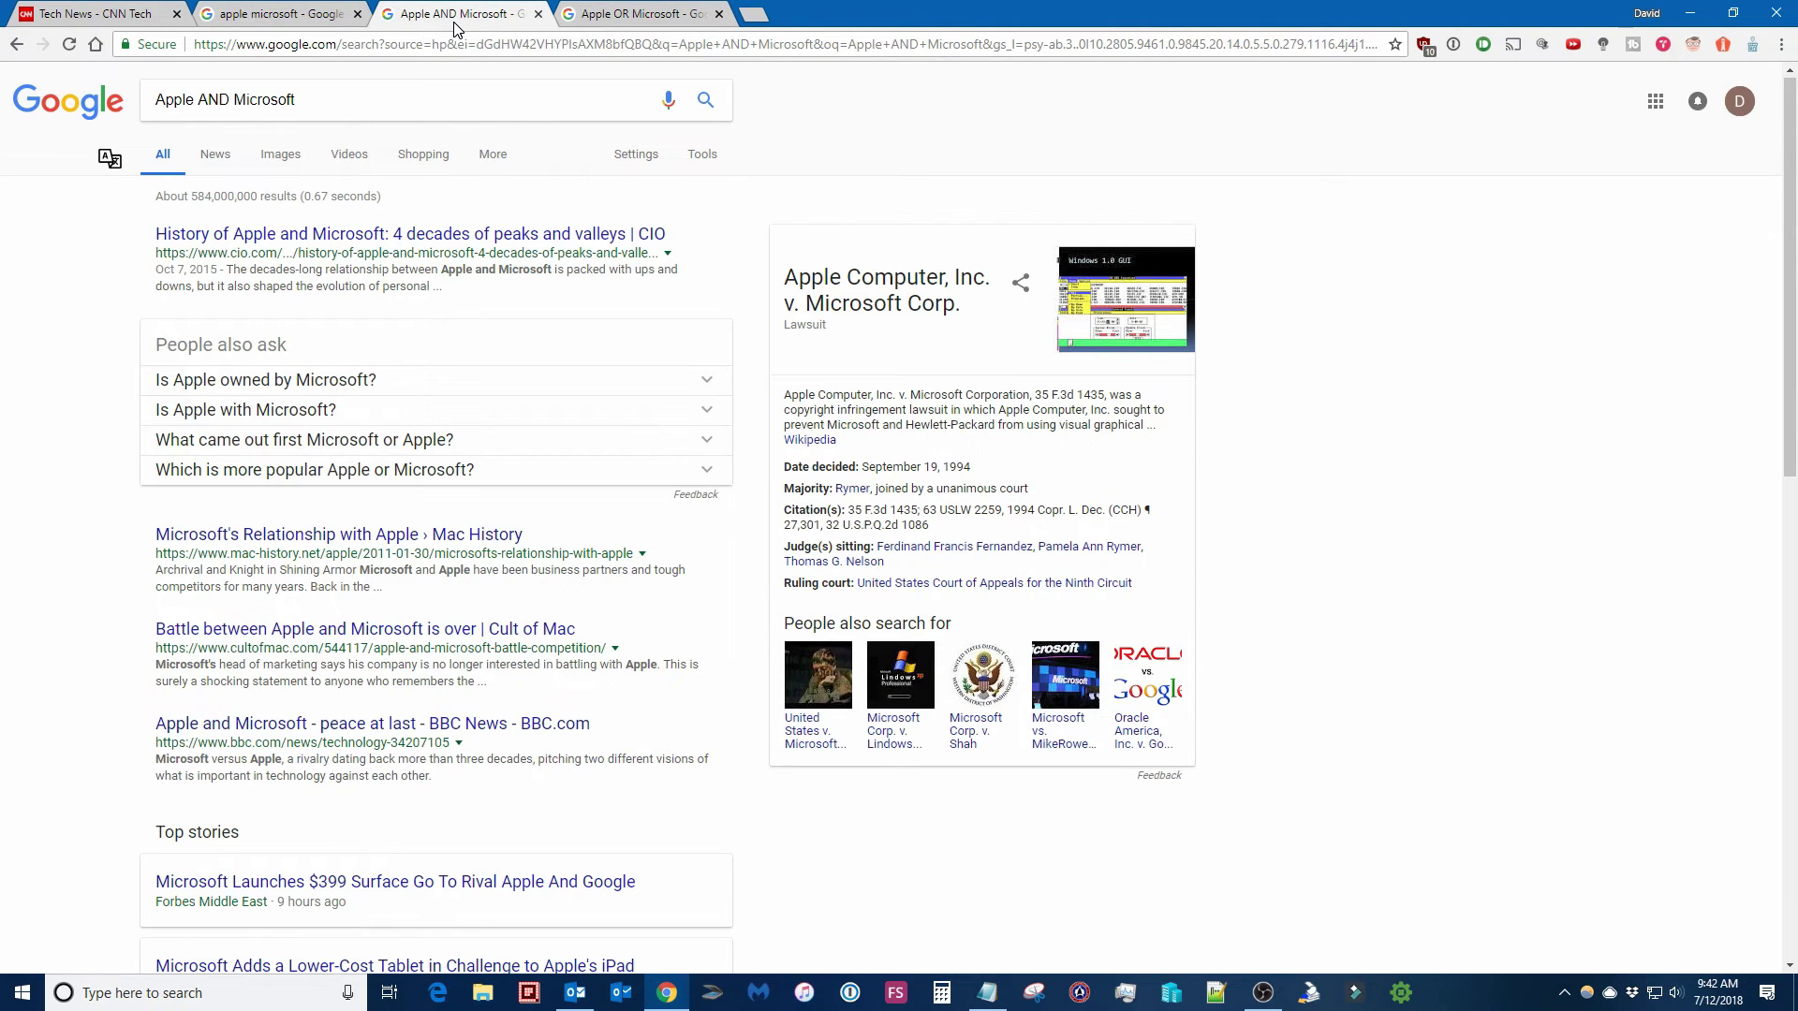
pyautogui.click(265, 25)
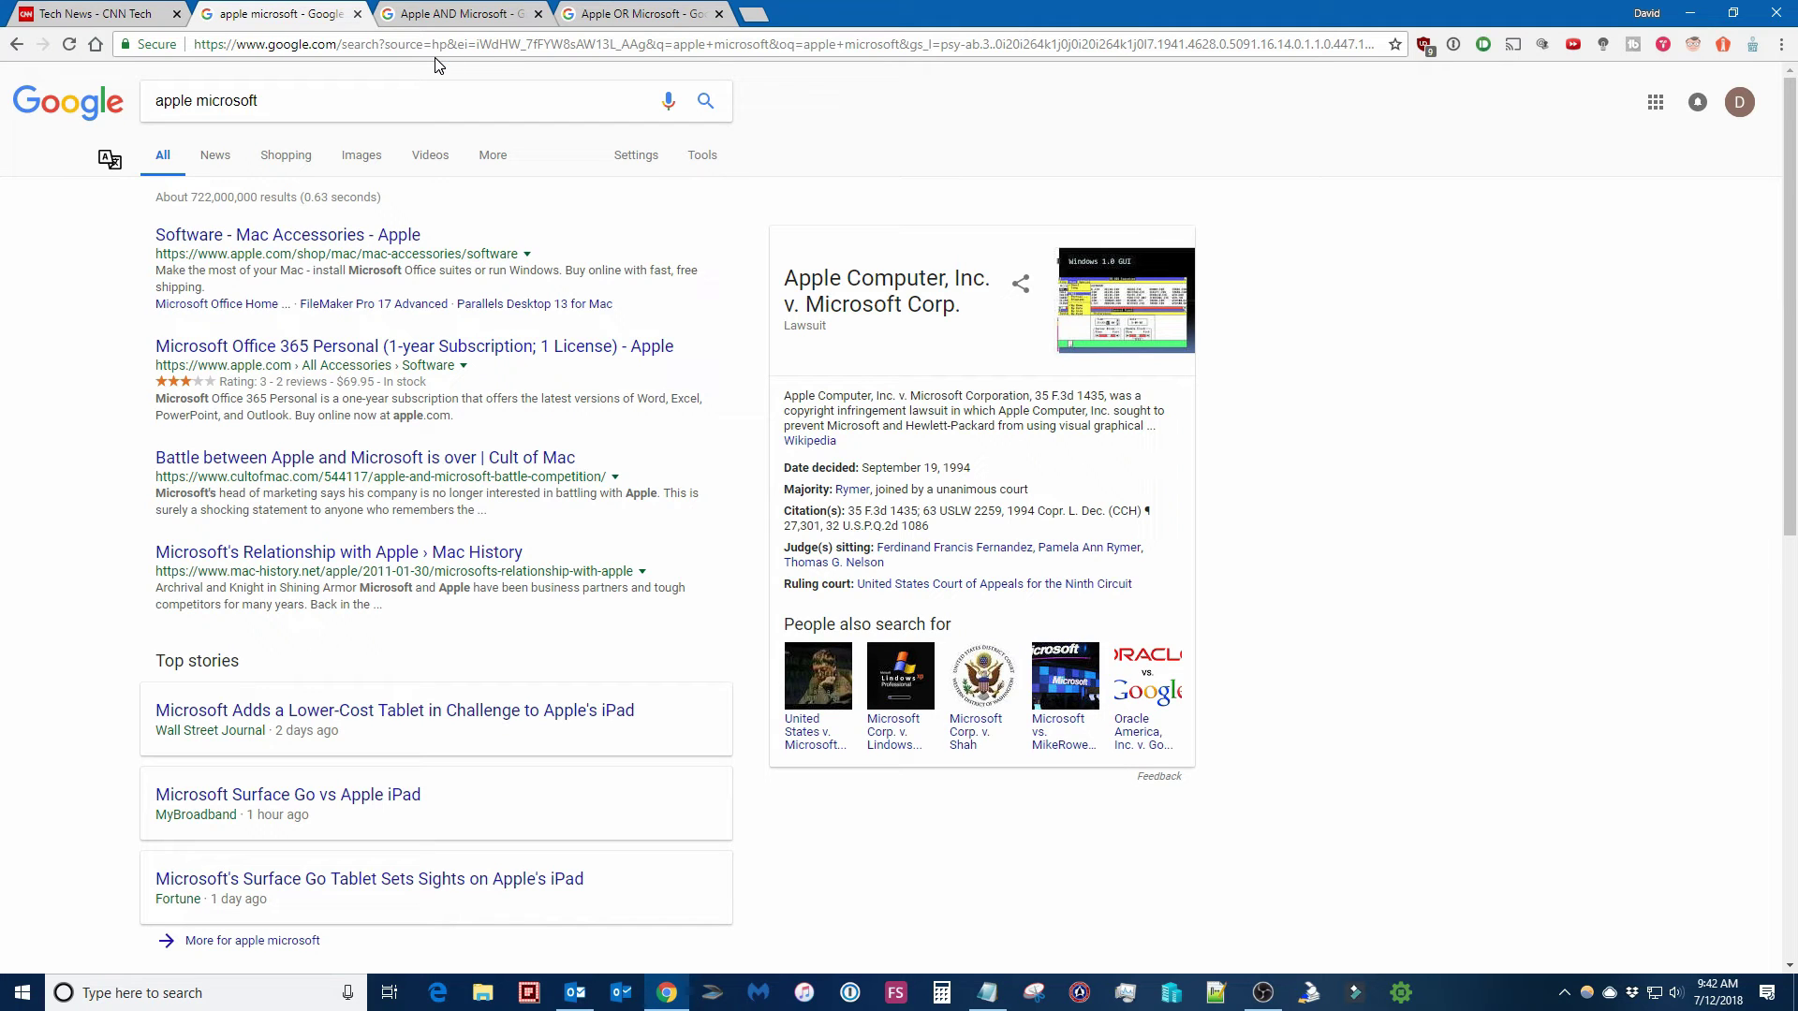
# Open google.com in a new tab and search for the exact phrase "password management" in quotation marks
pyautogui.click(754, 18)
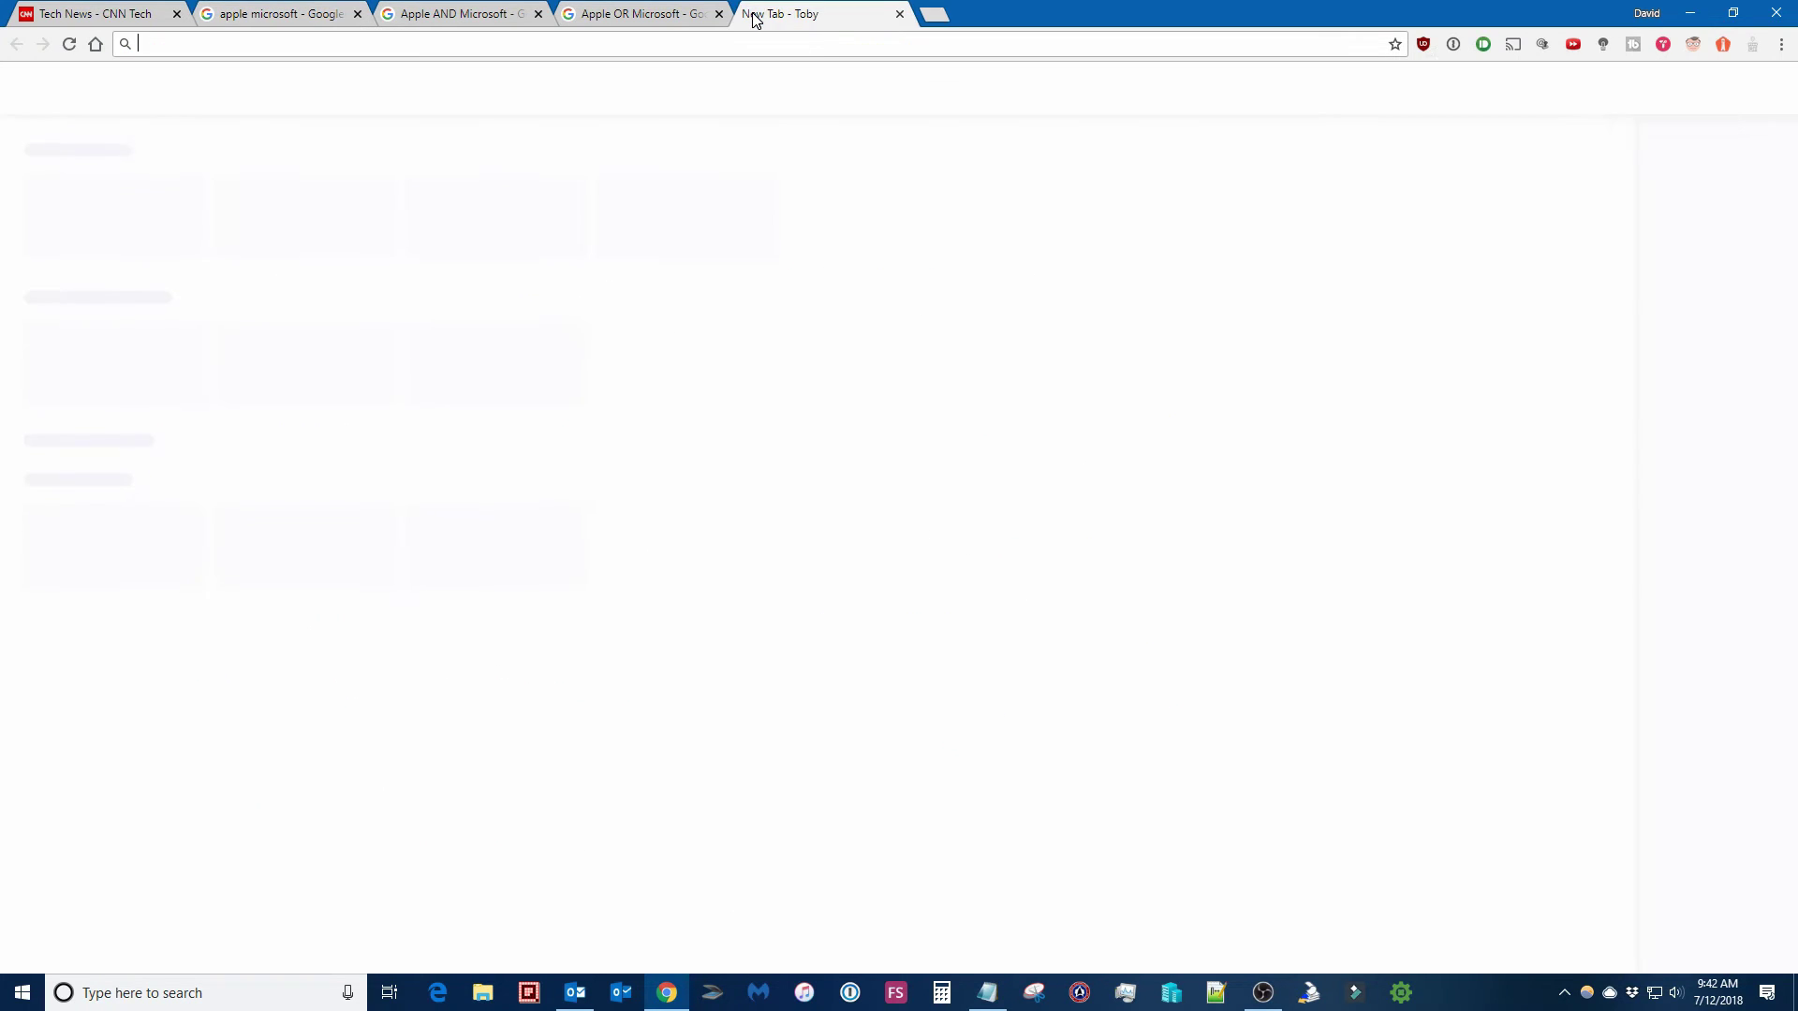
pyautogui.write('google.com')
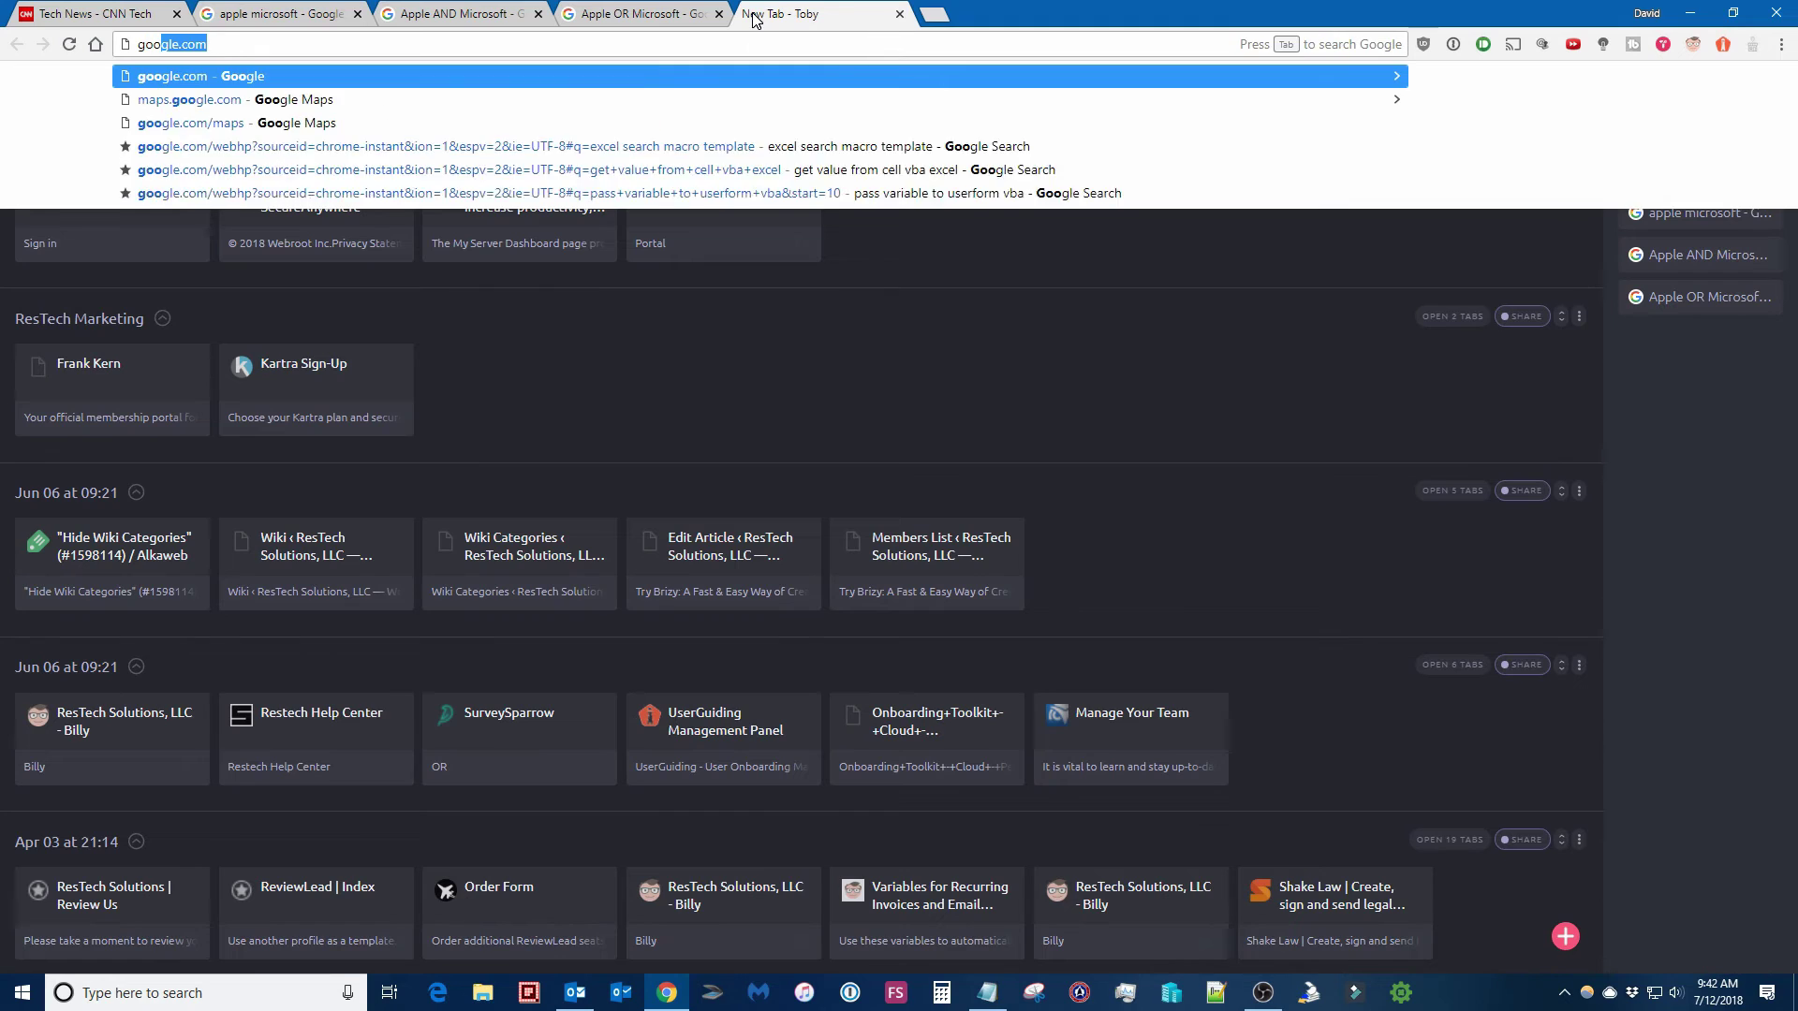
pyautogui.press('Return')
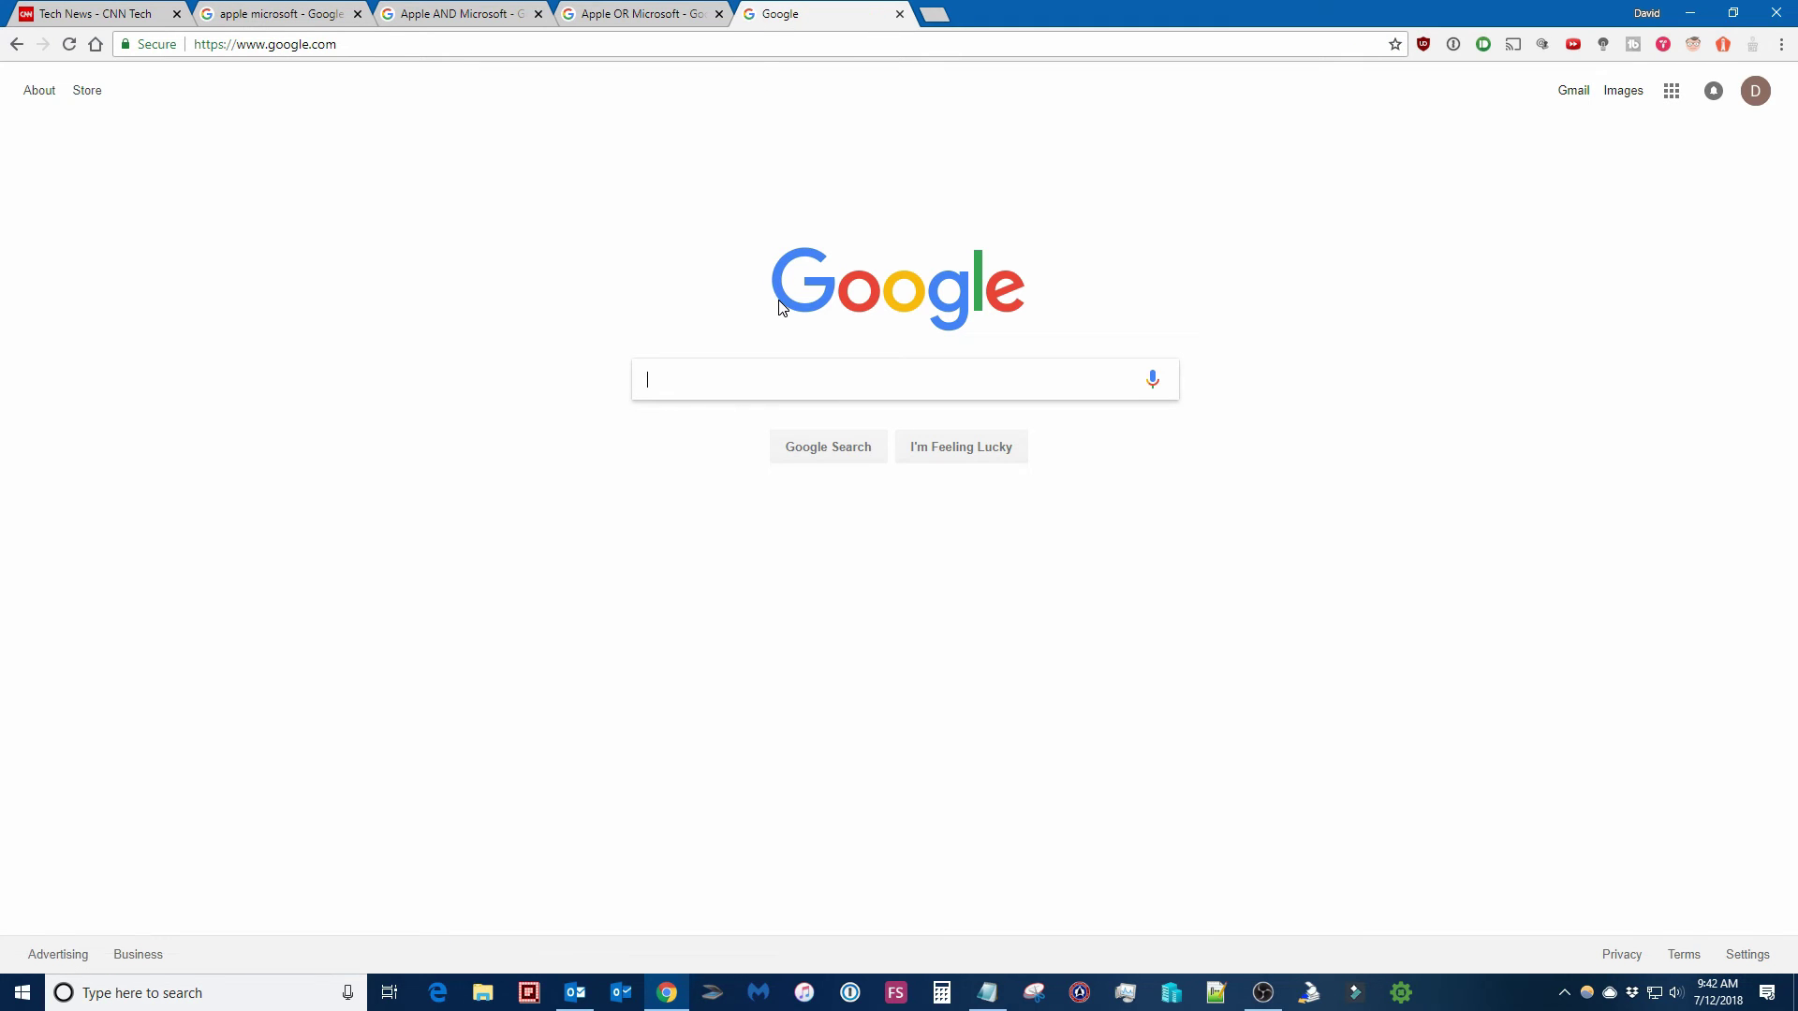
pyautogui.write('"password')
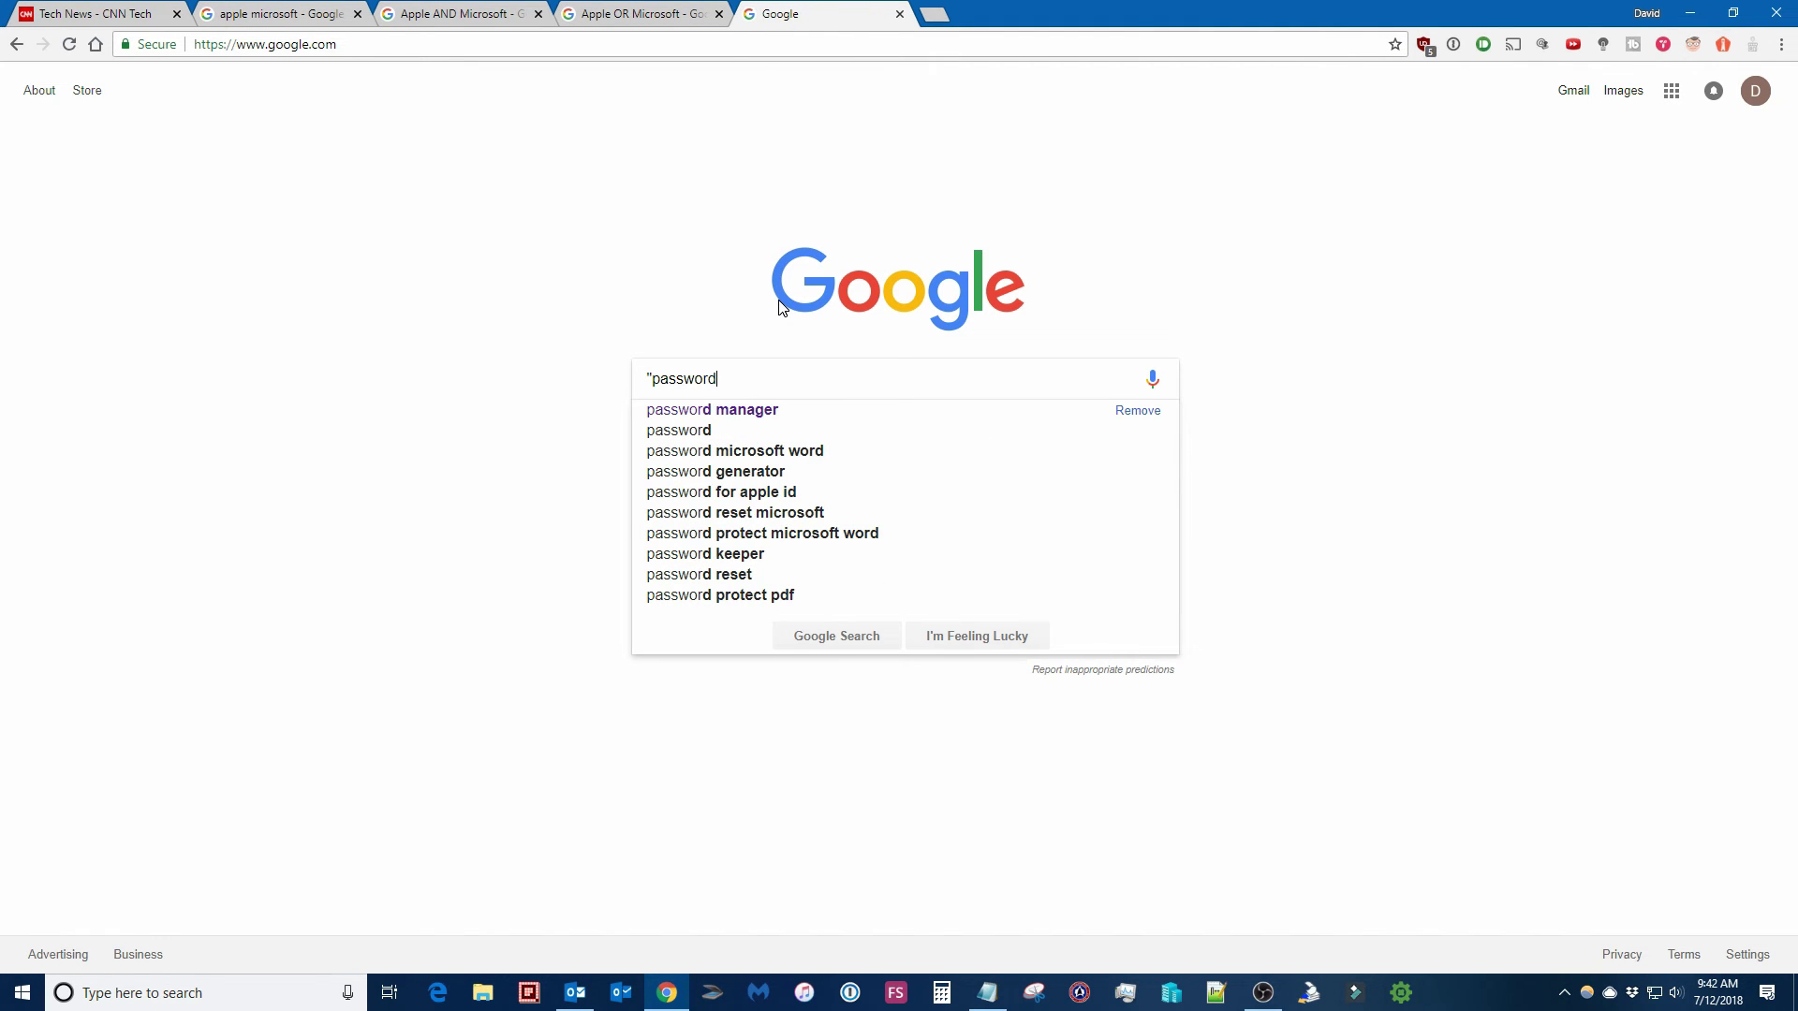
pyautogui.write(' mana')
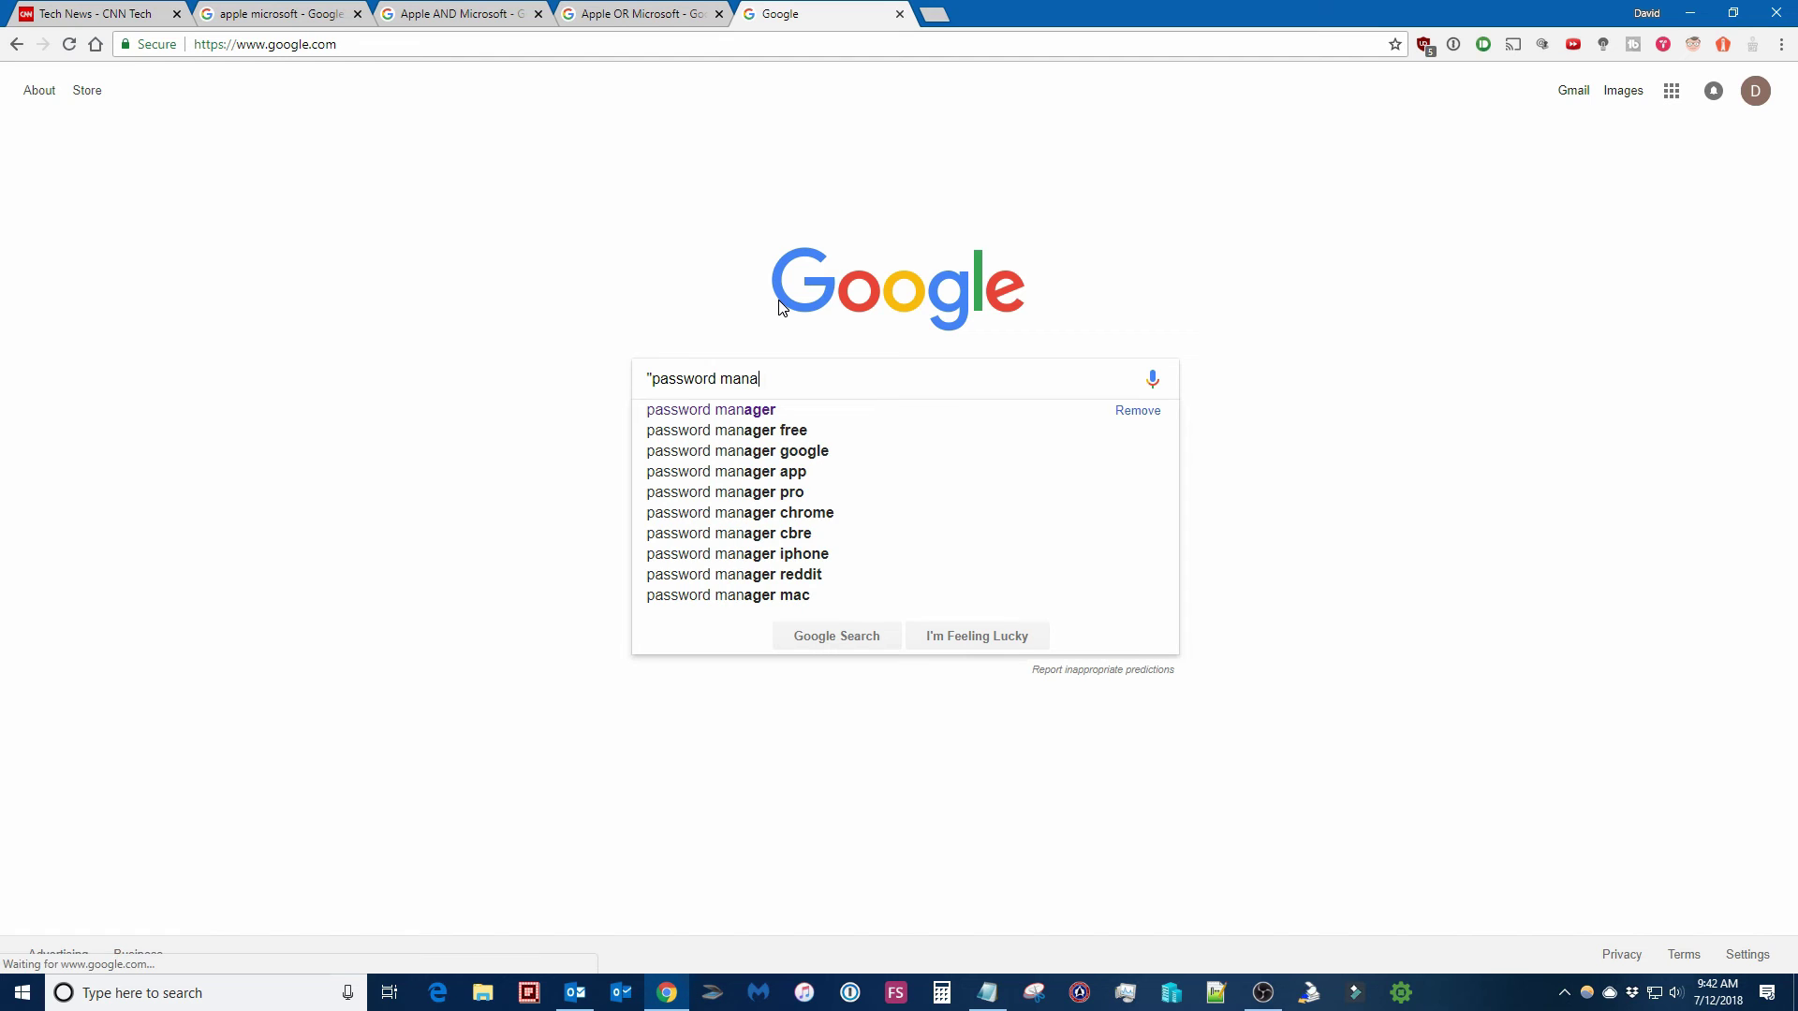
pyautogui.write('geme')
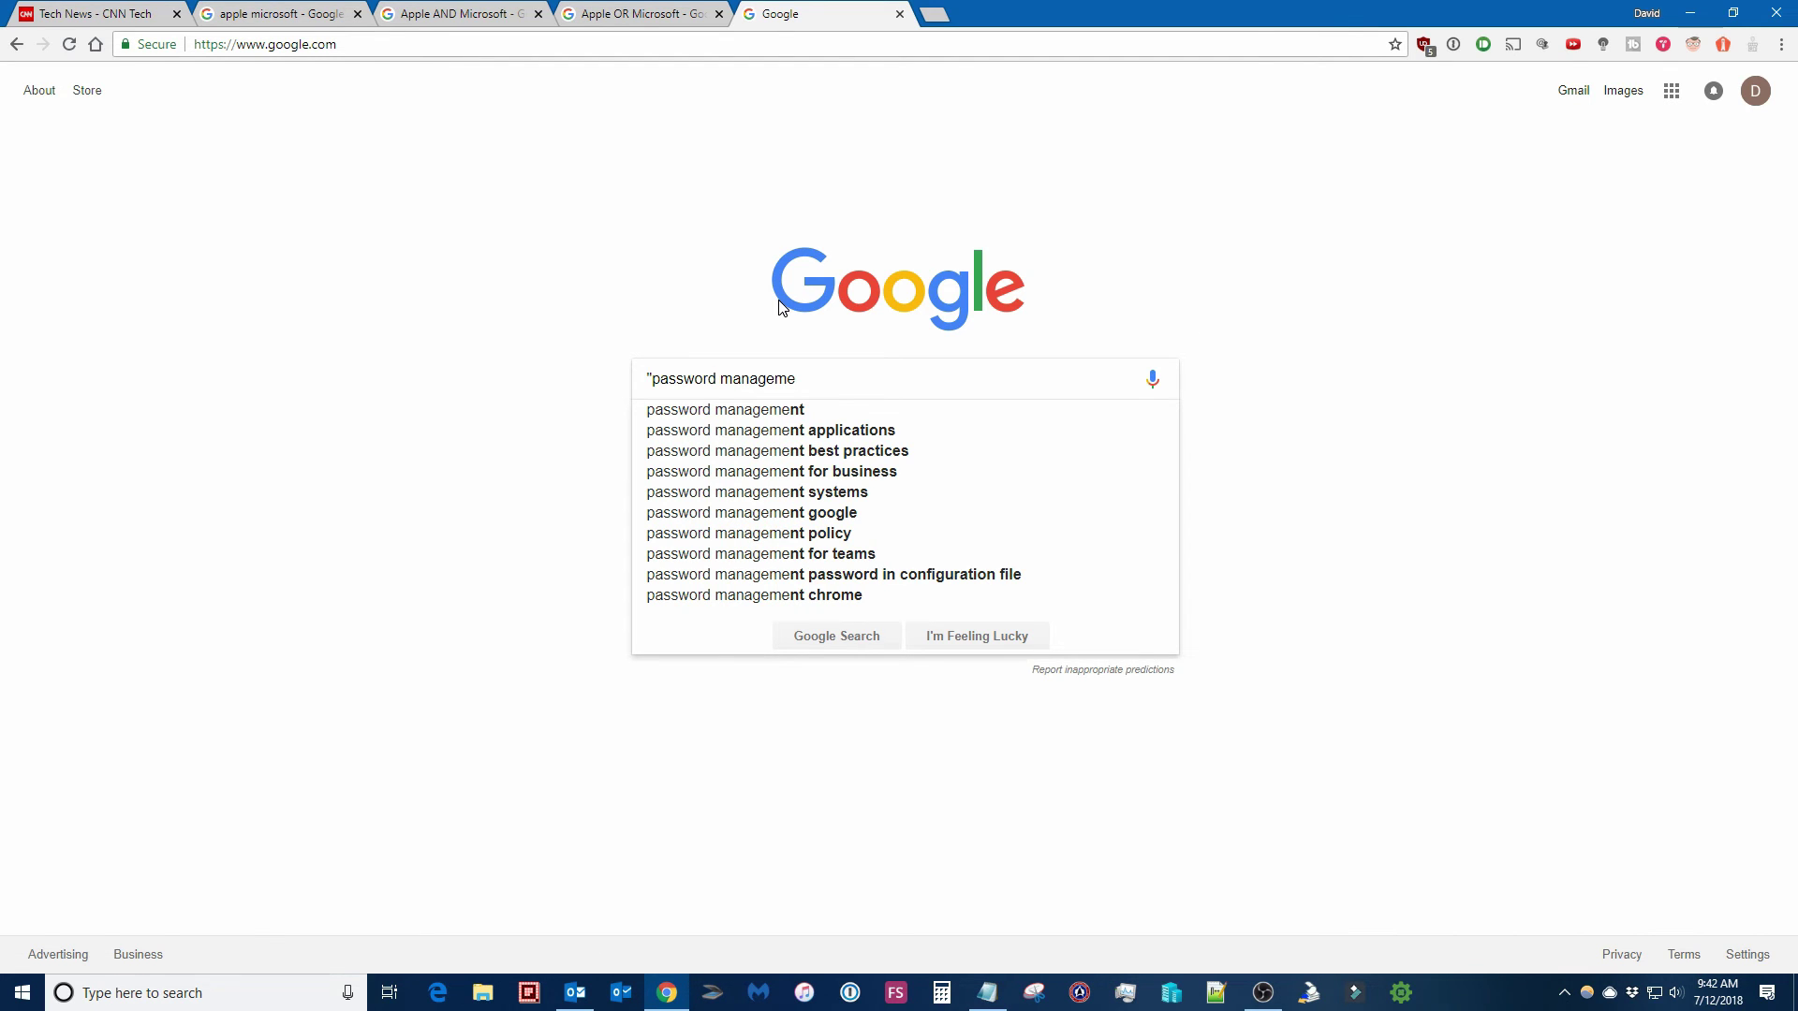
pyautogui.write('nt"')
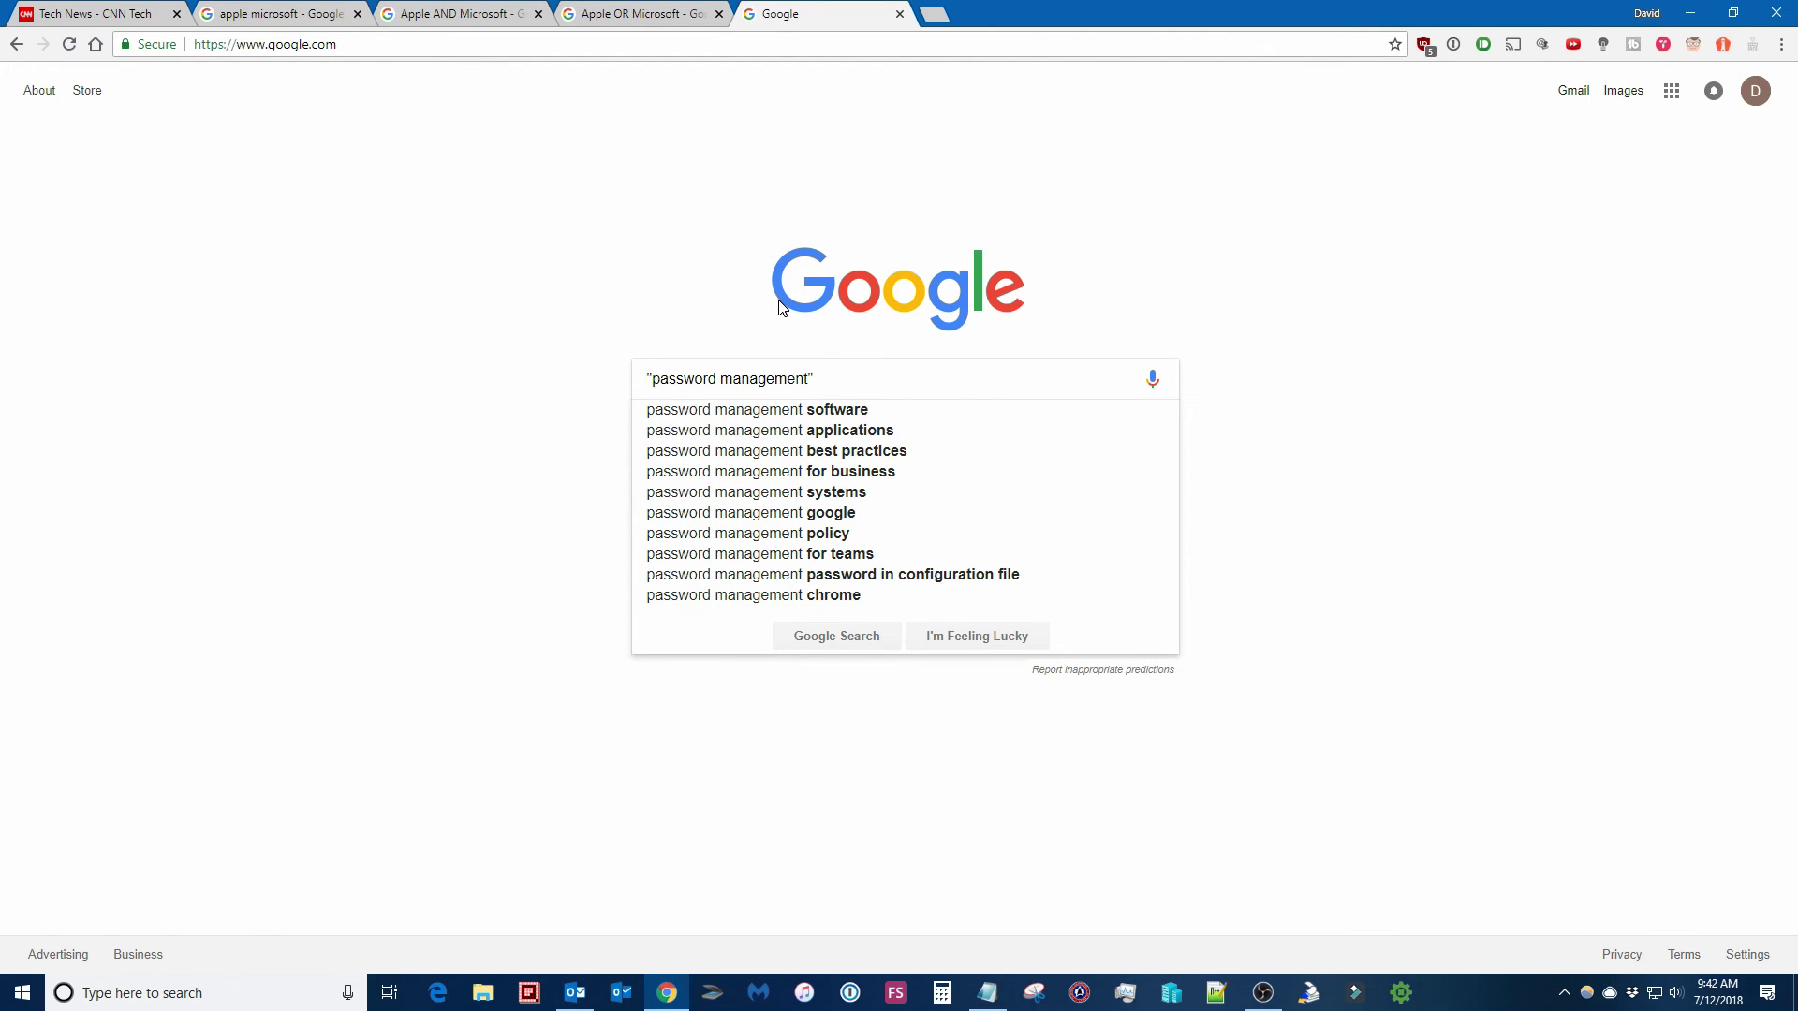
pyautogui.press('Return')
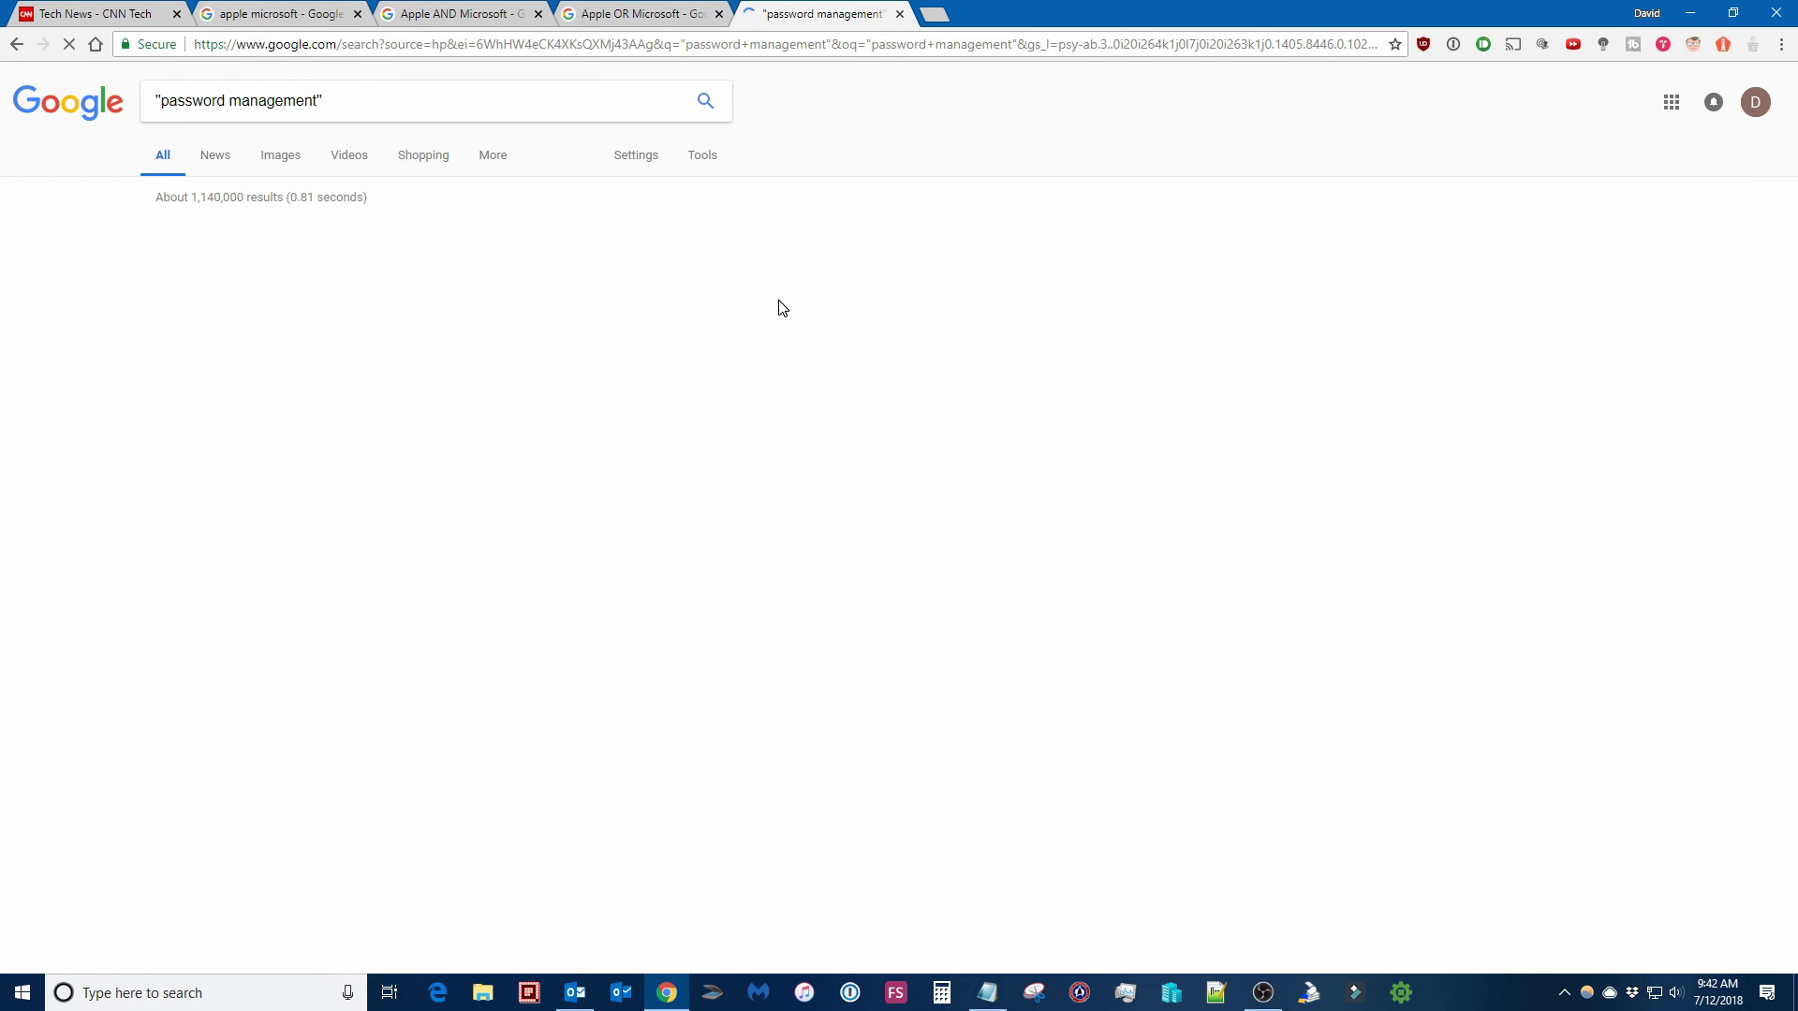
# Review the first search results and related questions for the quoted phrase "password management"
pyautogui.scroll(-1, 1057, 548)
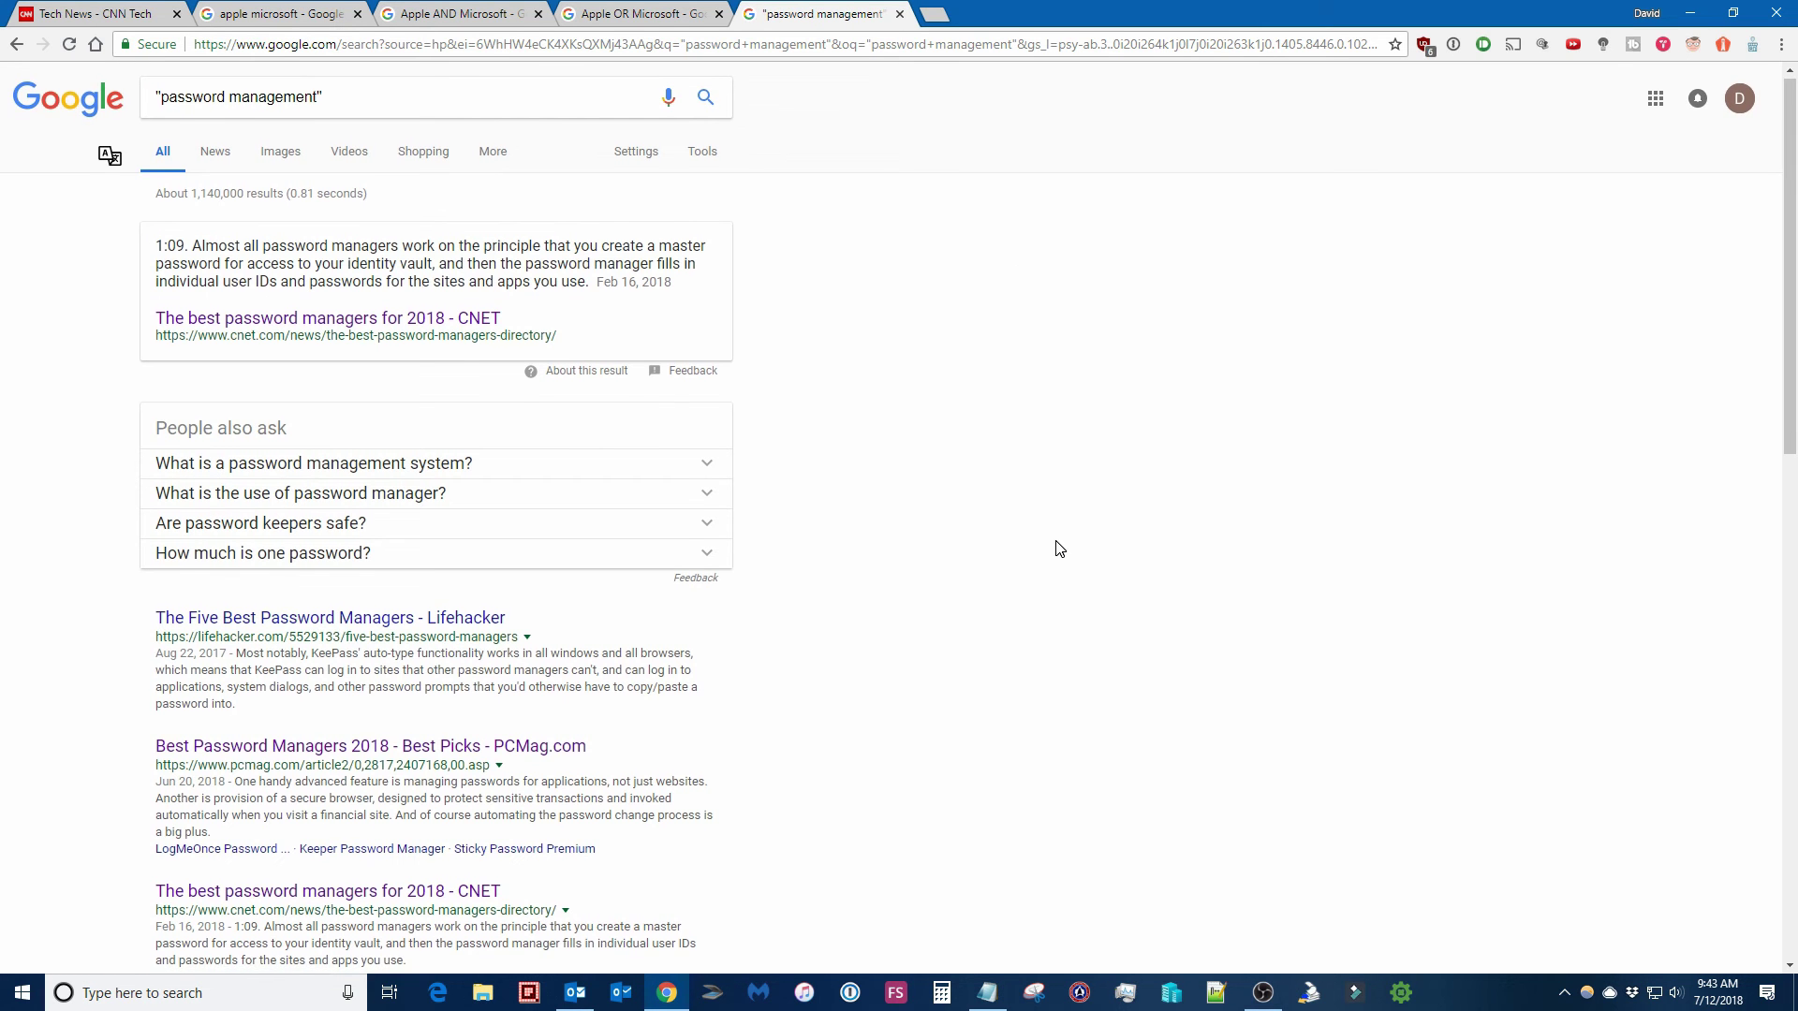
pyautogui.scroll(-1, 1057, 548)
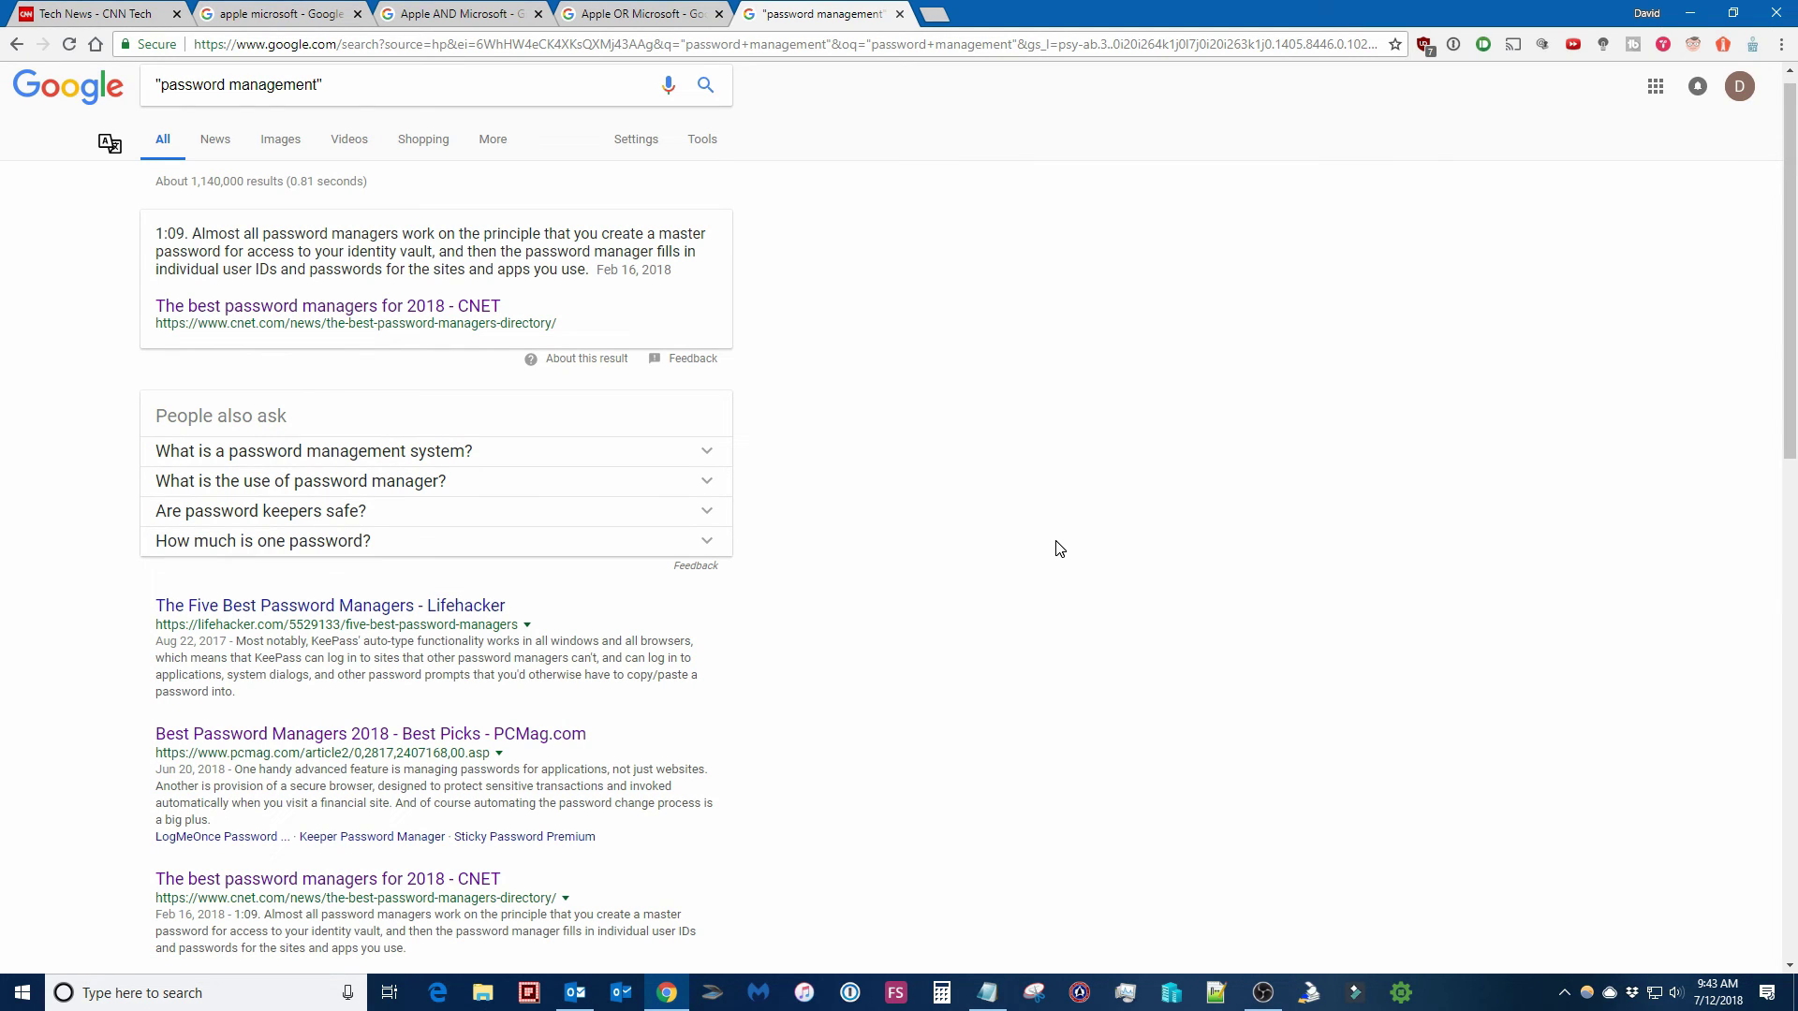
pyautogui.scroll(-1, 1057, 548)
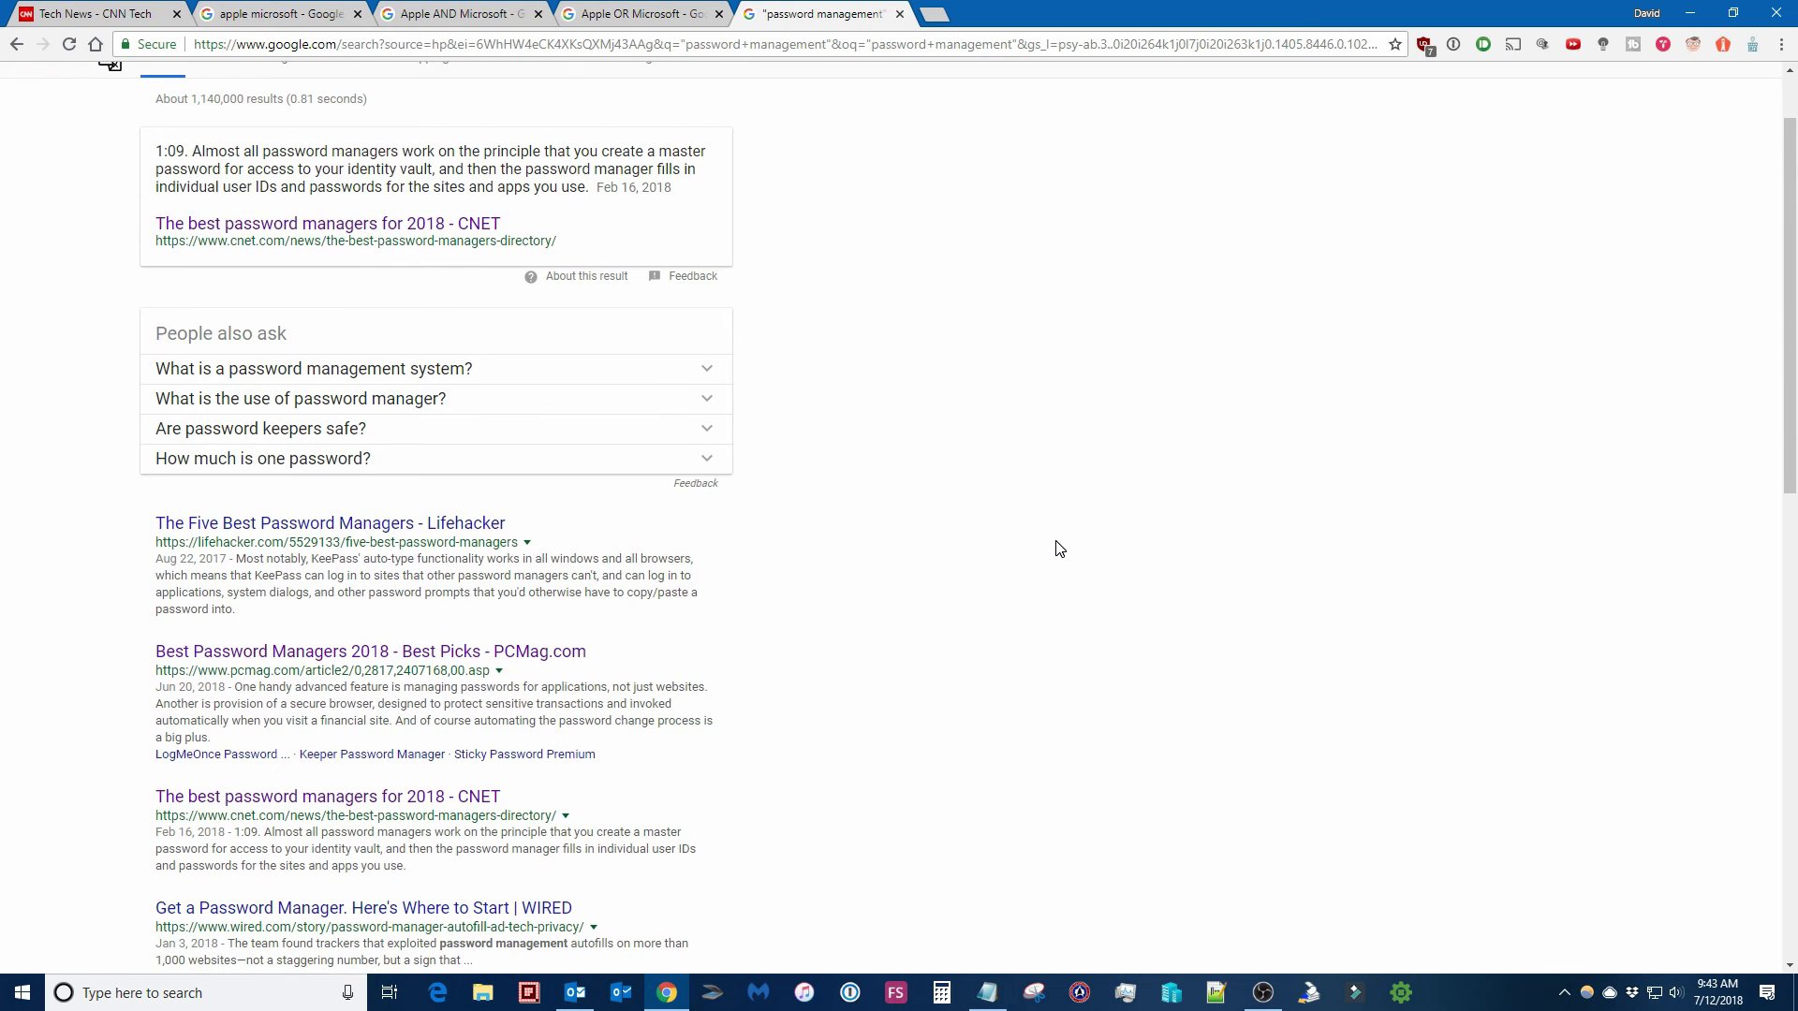
pyautogui.scroll(1, 691, 546)
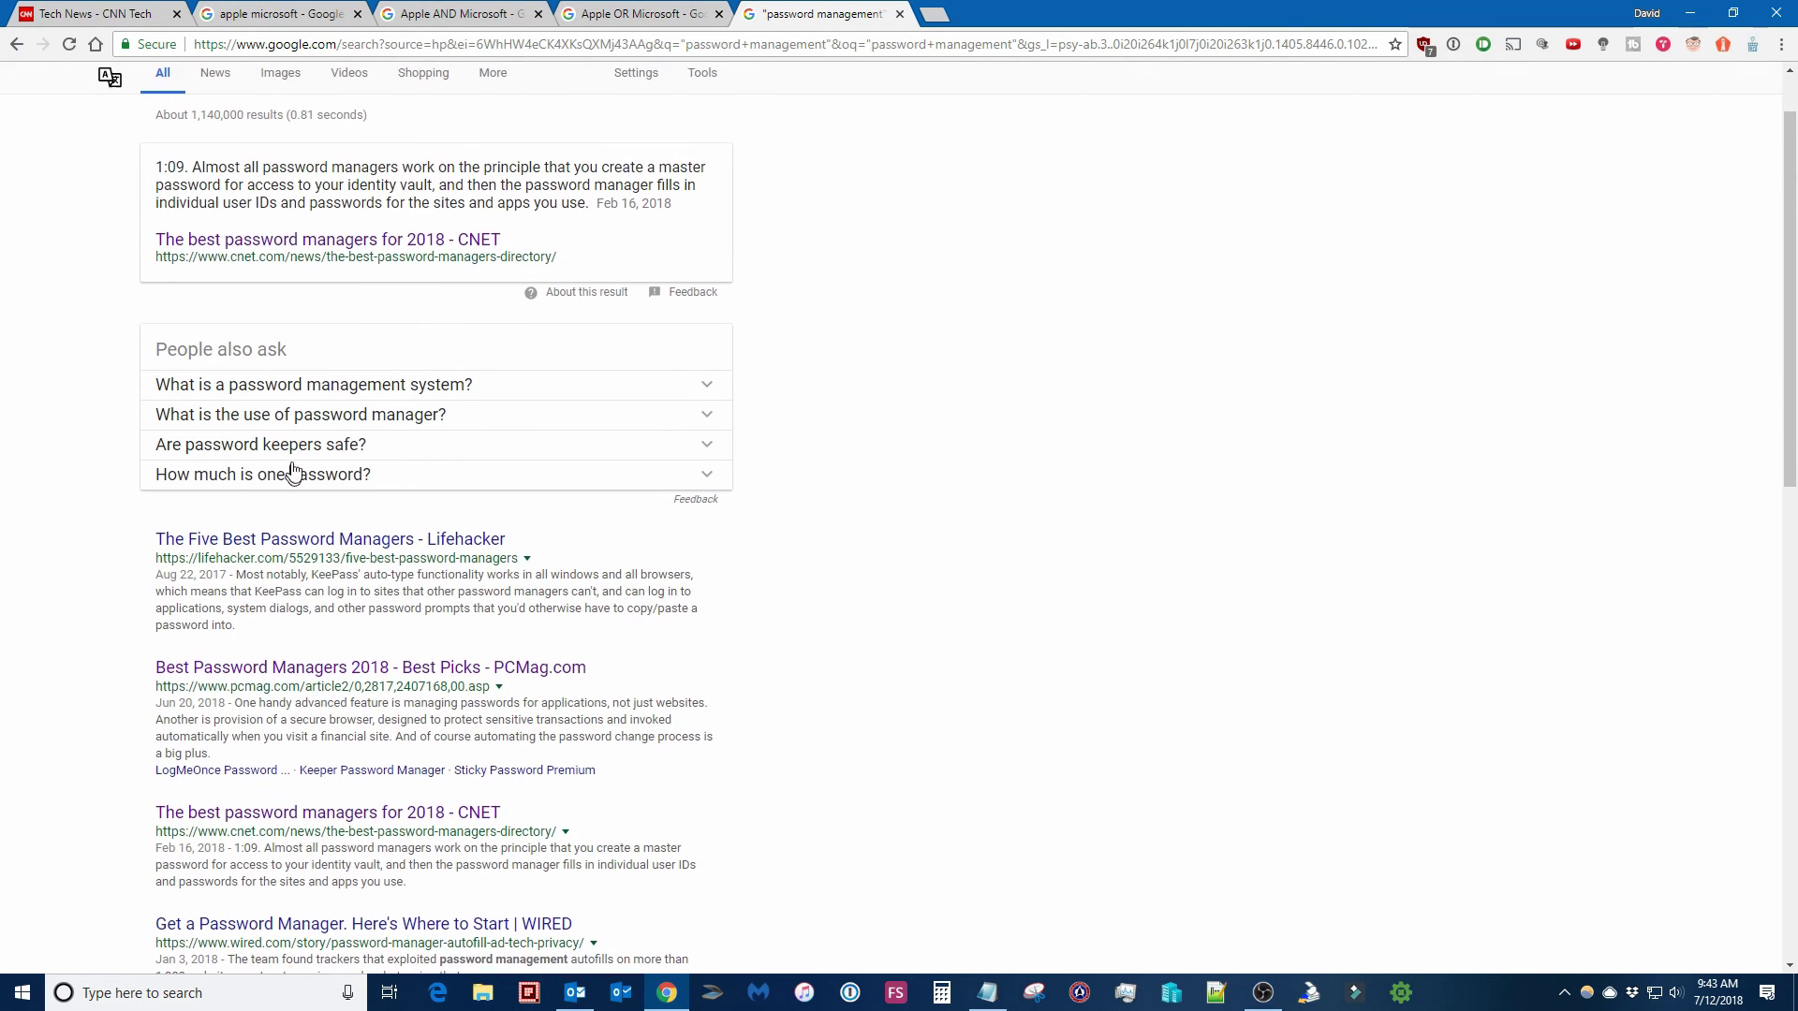
pyautogui.scroll(1, 493, 563)
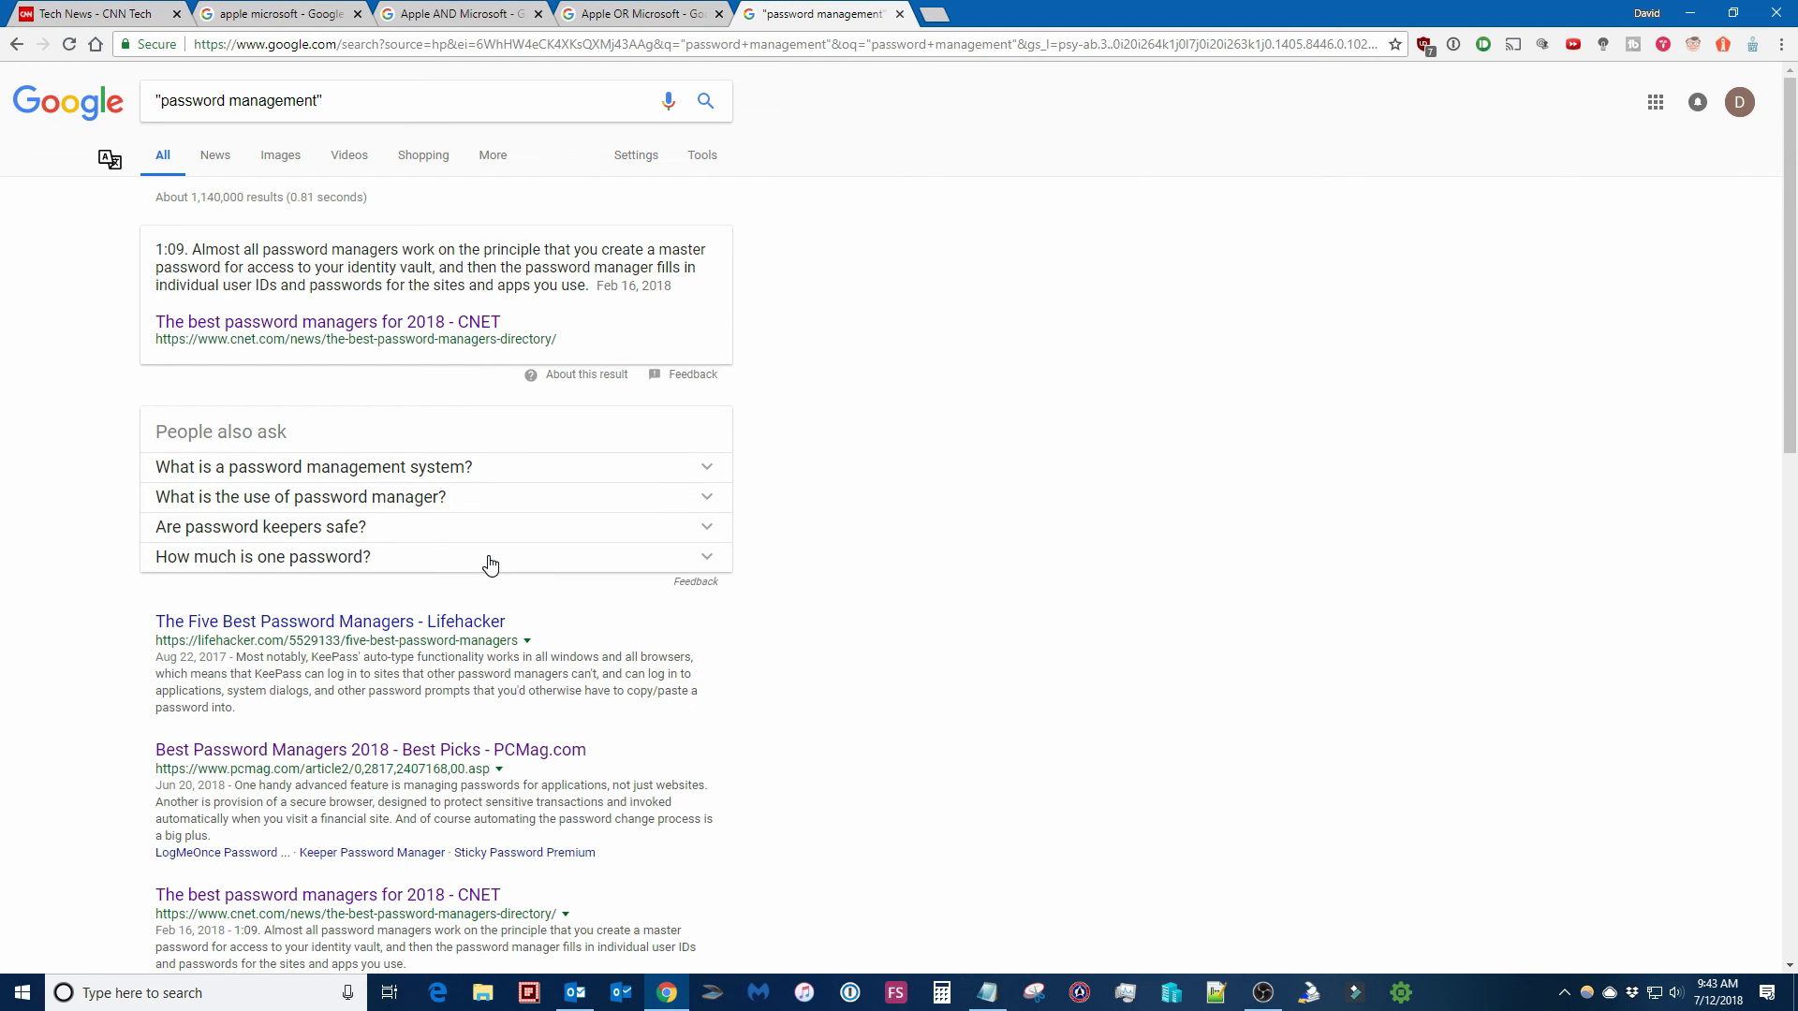
# Return to the CNN Tech page, bring up the Outlook deals message briefly, and go back to the CNN page in Chrome
pyautogui.click(41, 20)
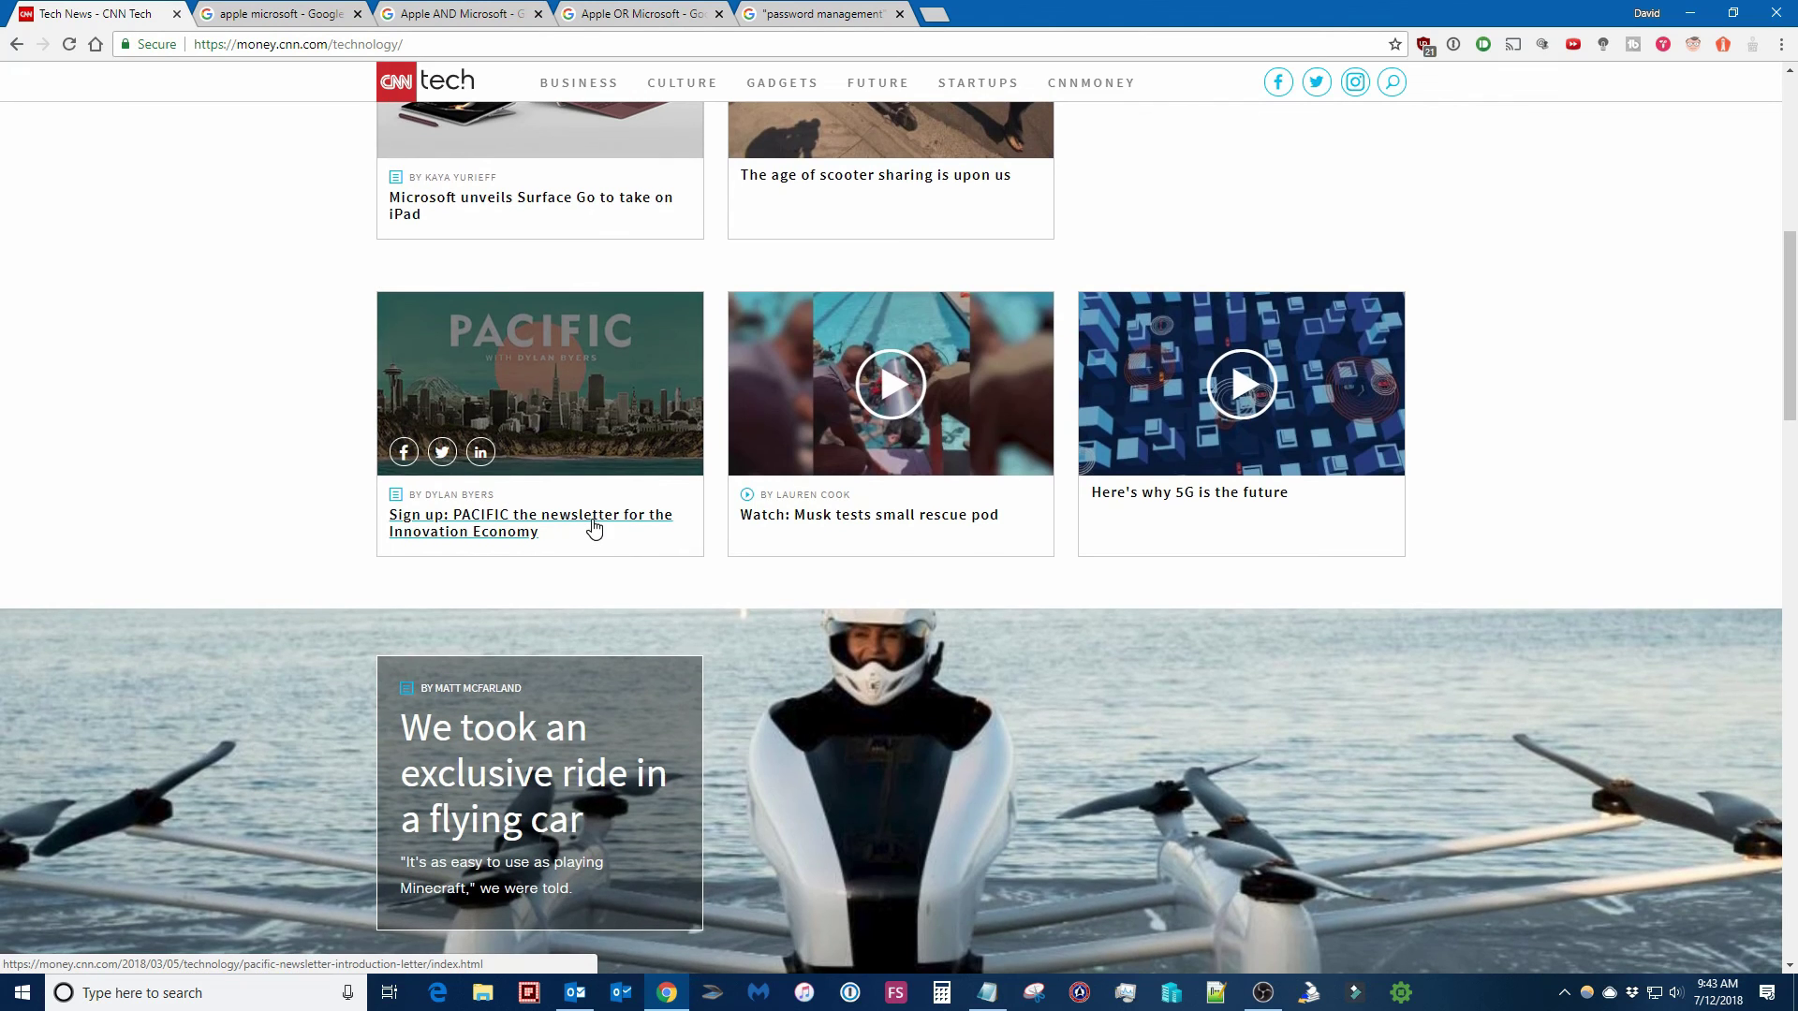
pyautogui.click(585, 1000)
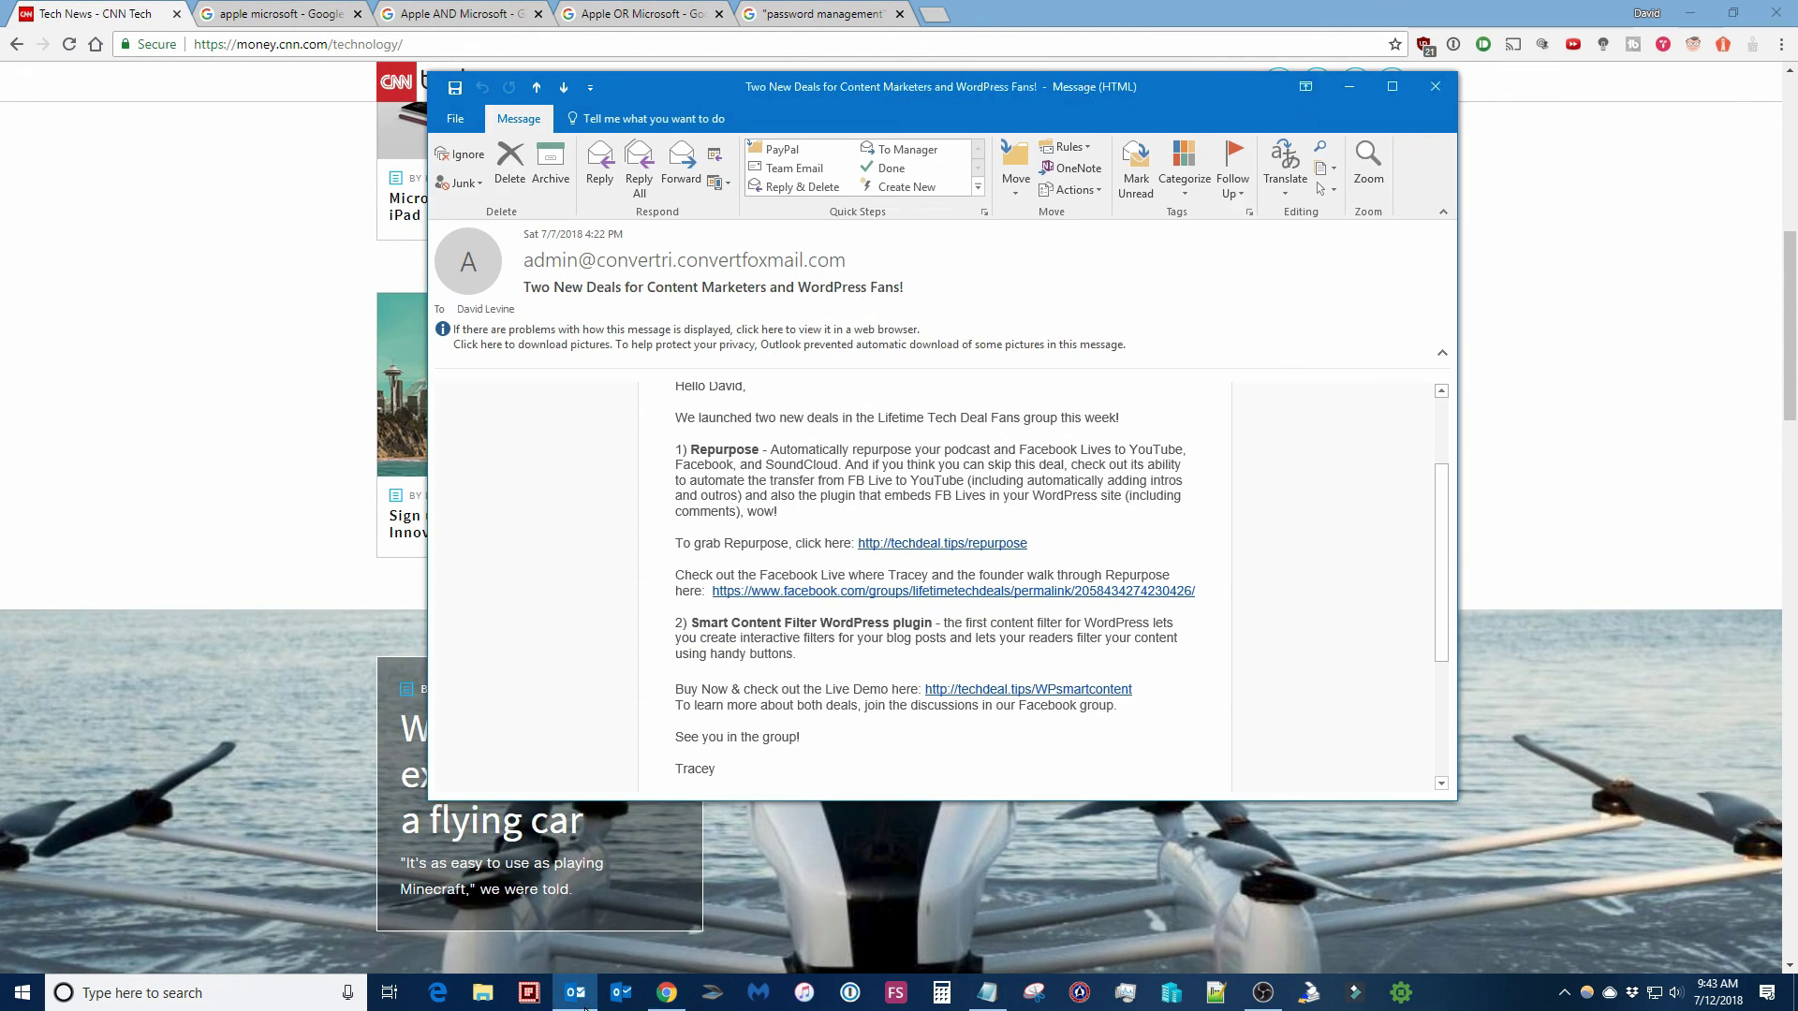
pyautogui.click(1497, 458)
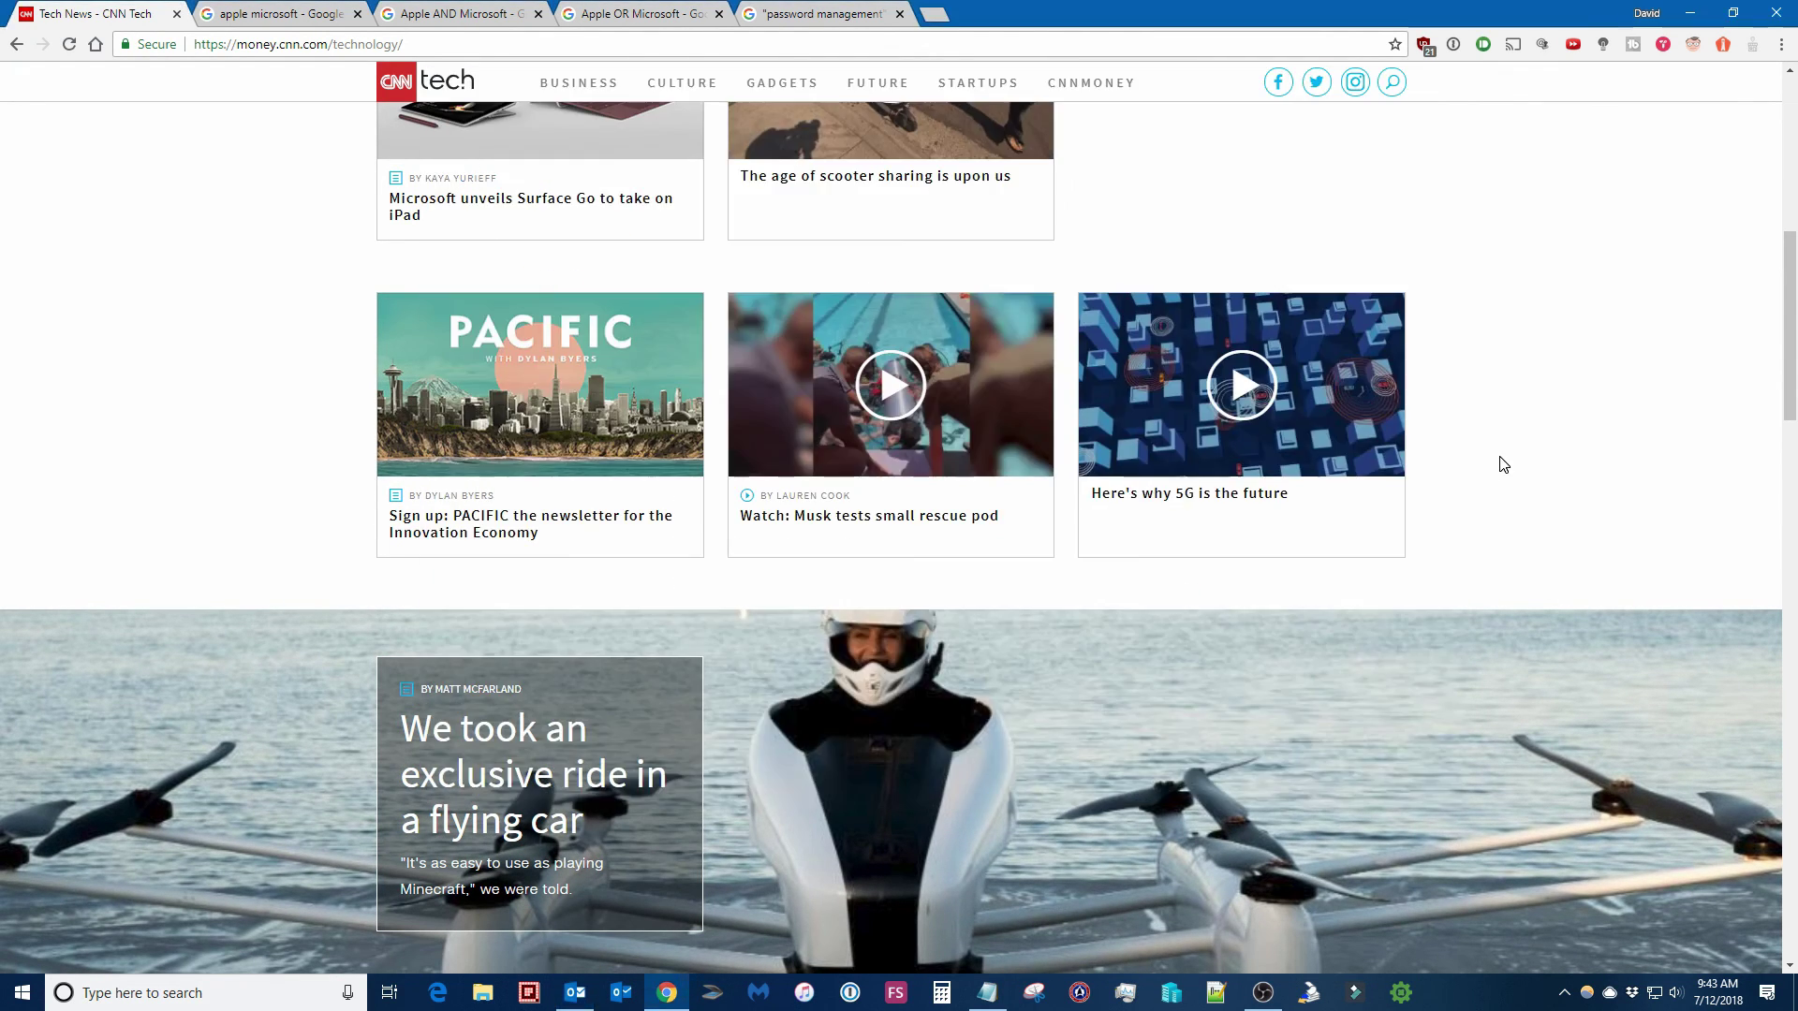